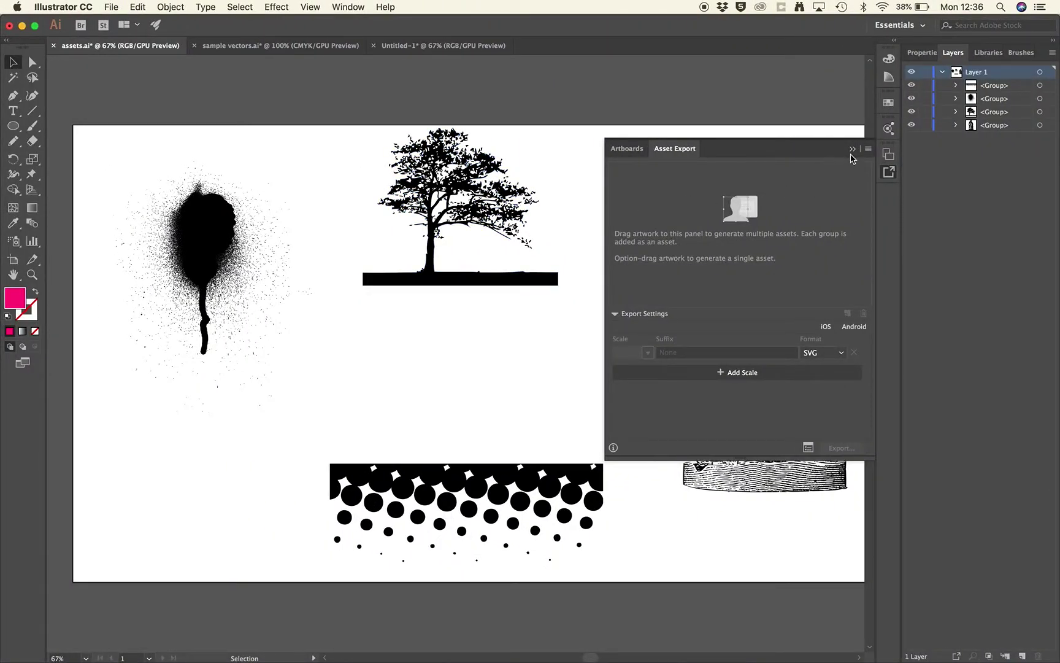
- Collapse the floating Asset Export panel to reveal the statue engraving artwork
left_click(852, 149)
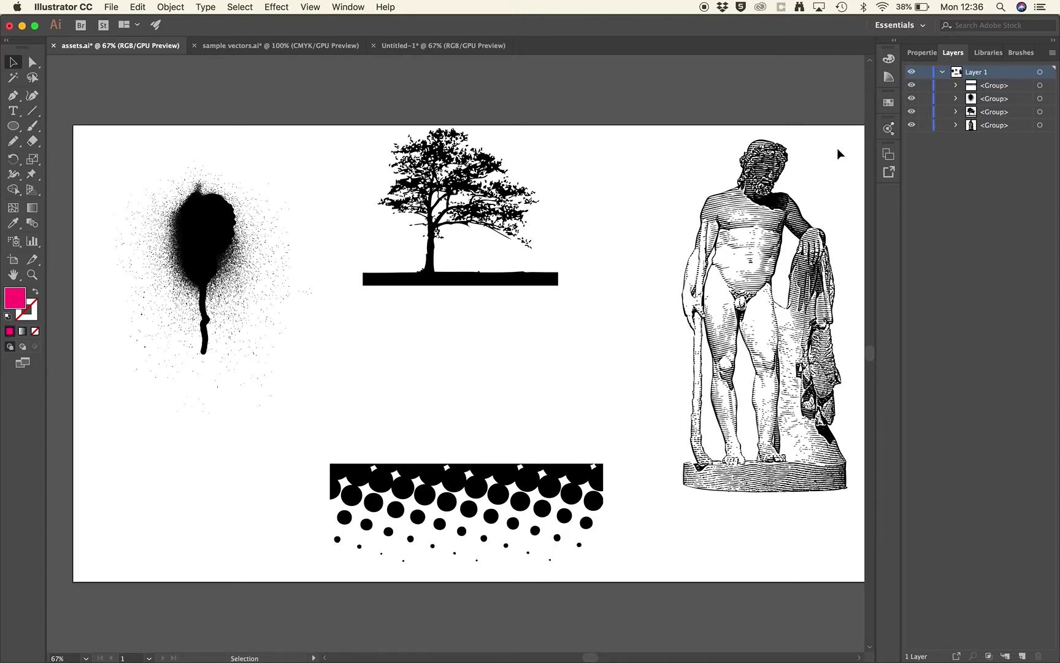
- Copy the grimey doodad frame from sample vectors.ai into assets.ai and enlarge it beside the tree
left_click(300, 49)
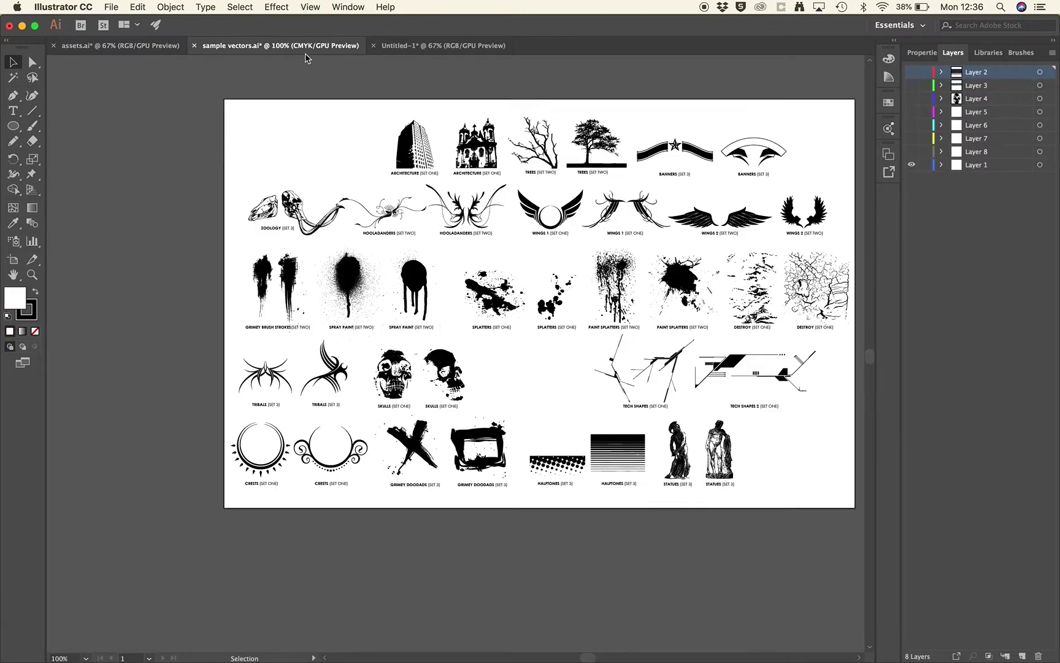
left_click(497, 437)
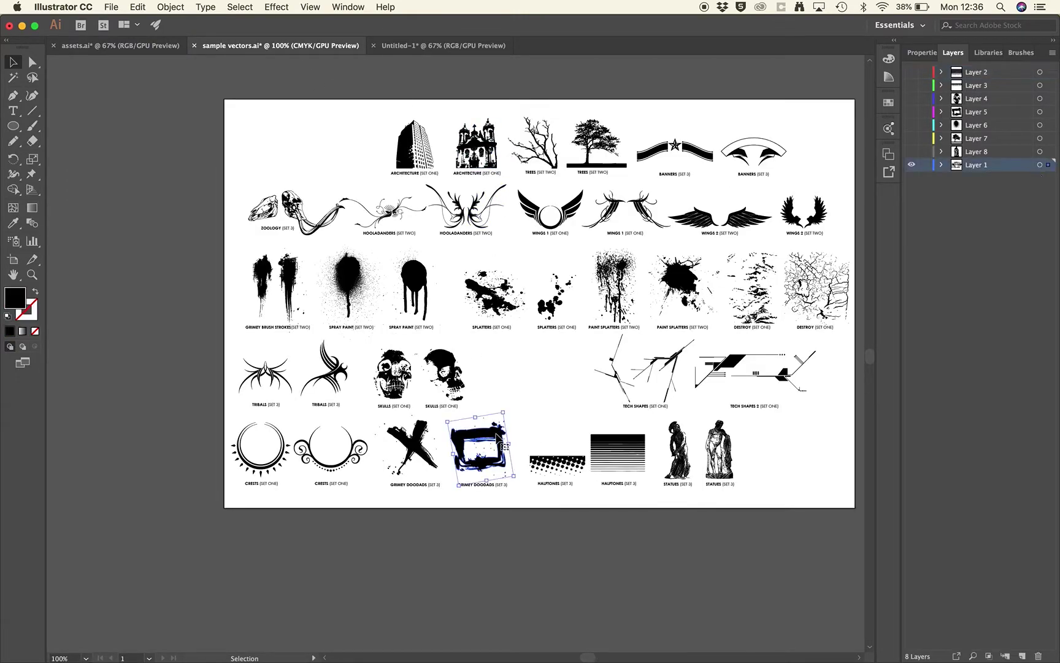
left_click(108, 48)
key("cmd+v")
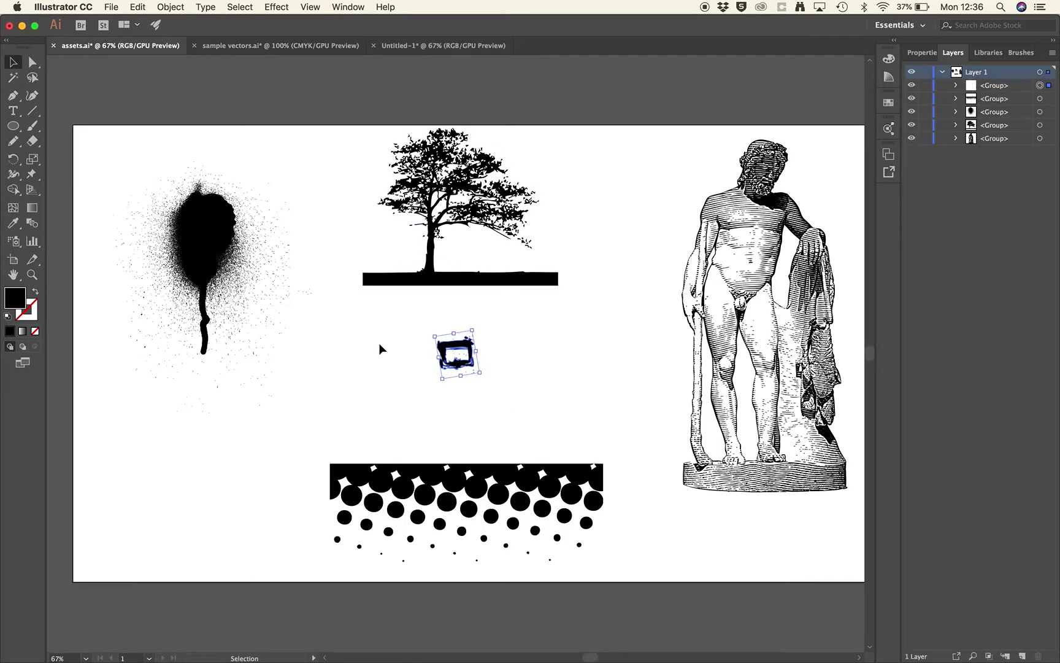
left_click_drag(442, 378, 379, 484)
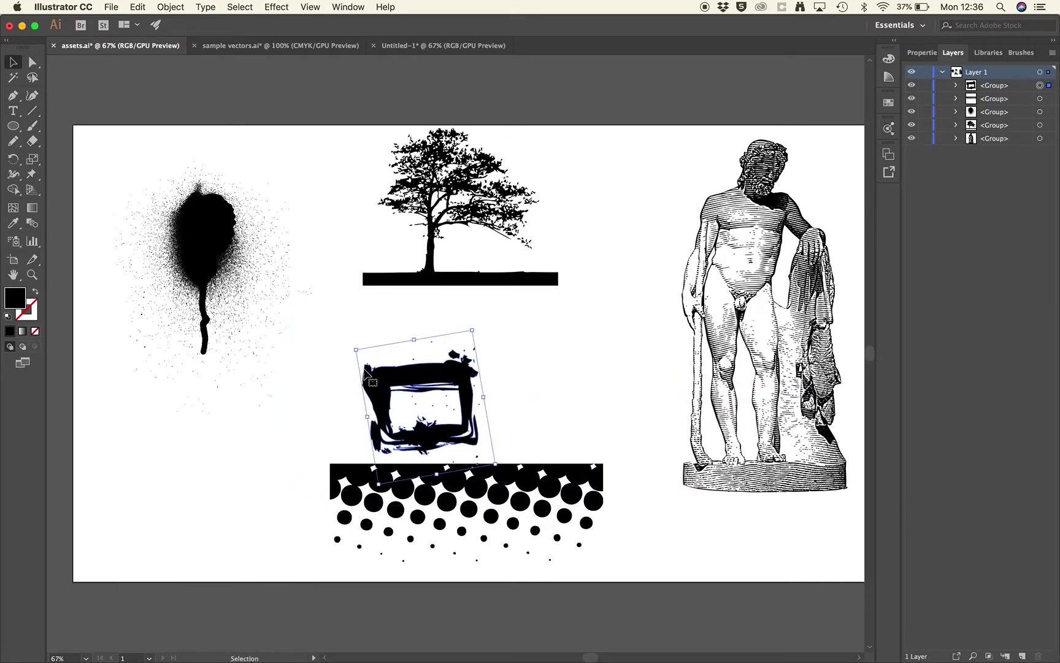
left_click_drag(356, 350, 274, 302)
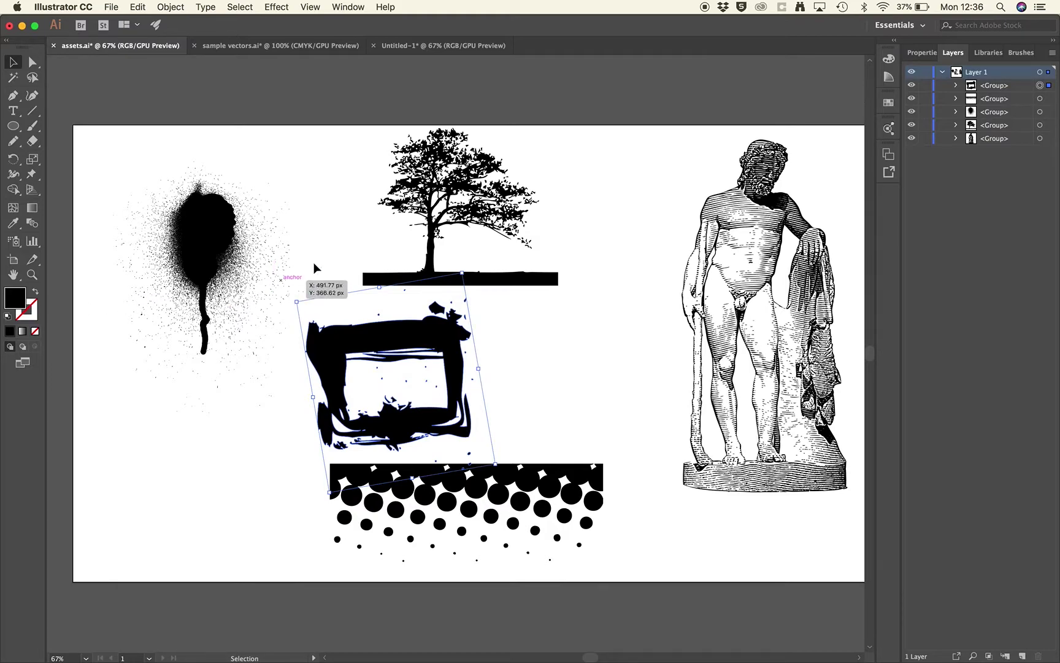
- Fill the grimey frame with a bright pink shade from the Color Guide, then deselect it
left_click(889, 102)
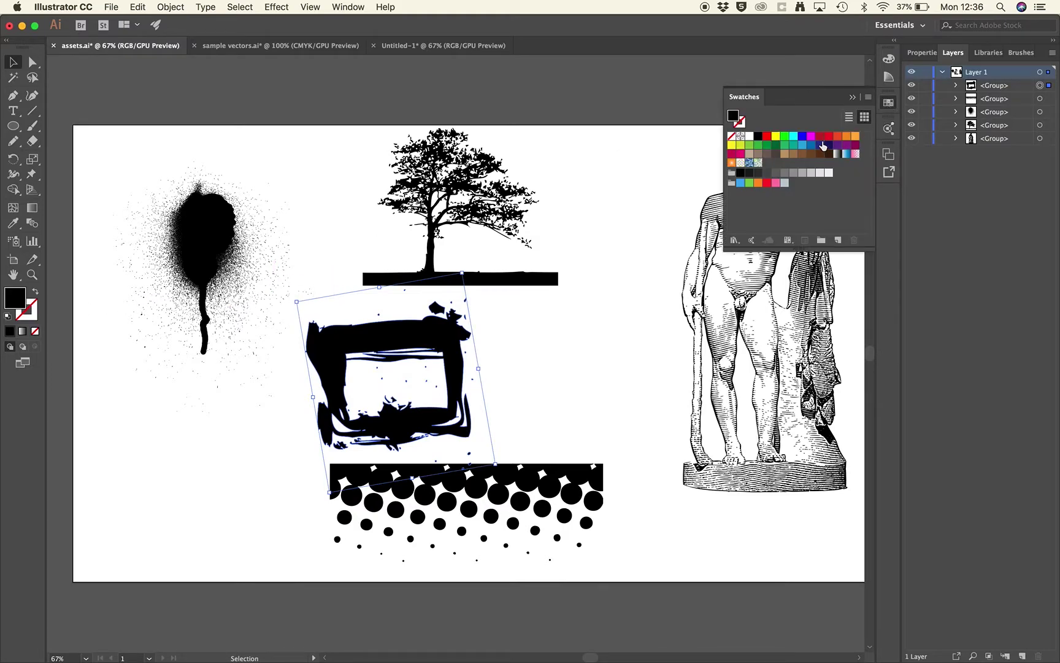
left_click(889, 77)
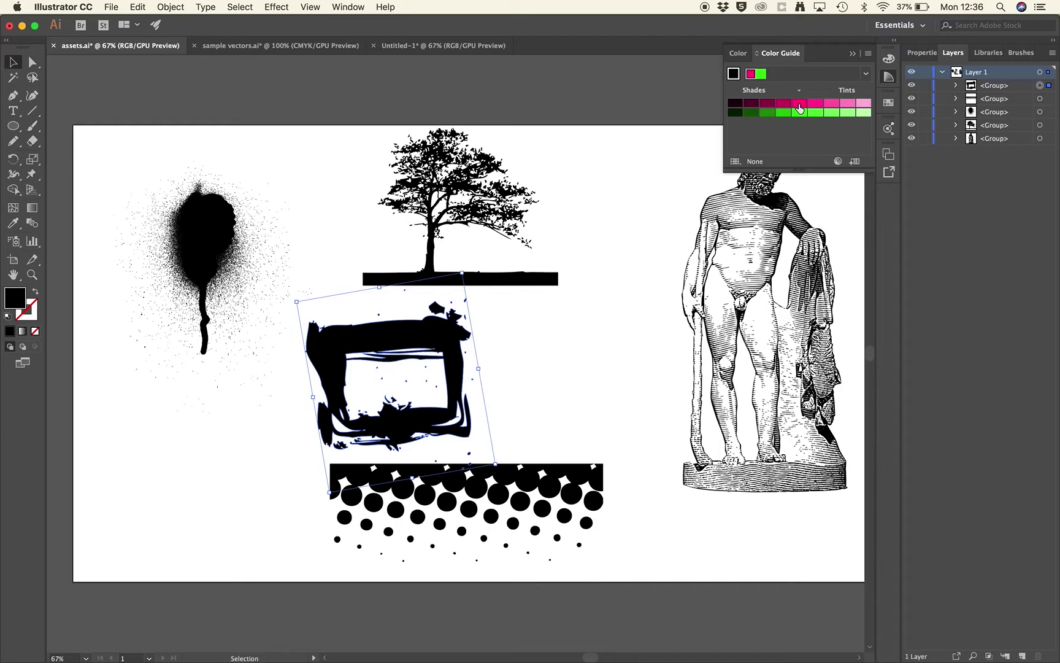
left_click(800, 106)
left_click(783, 103)
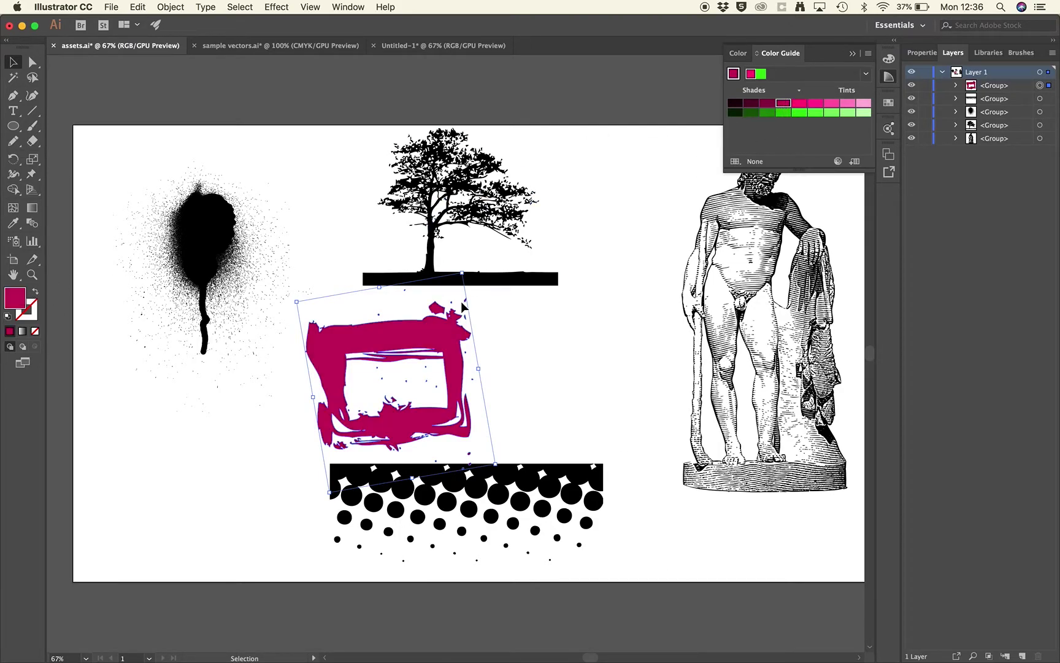
left_click(817, 104)
left_click(832, 106)
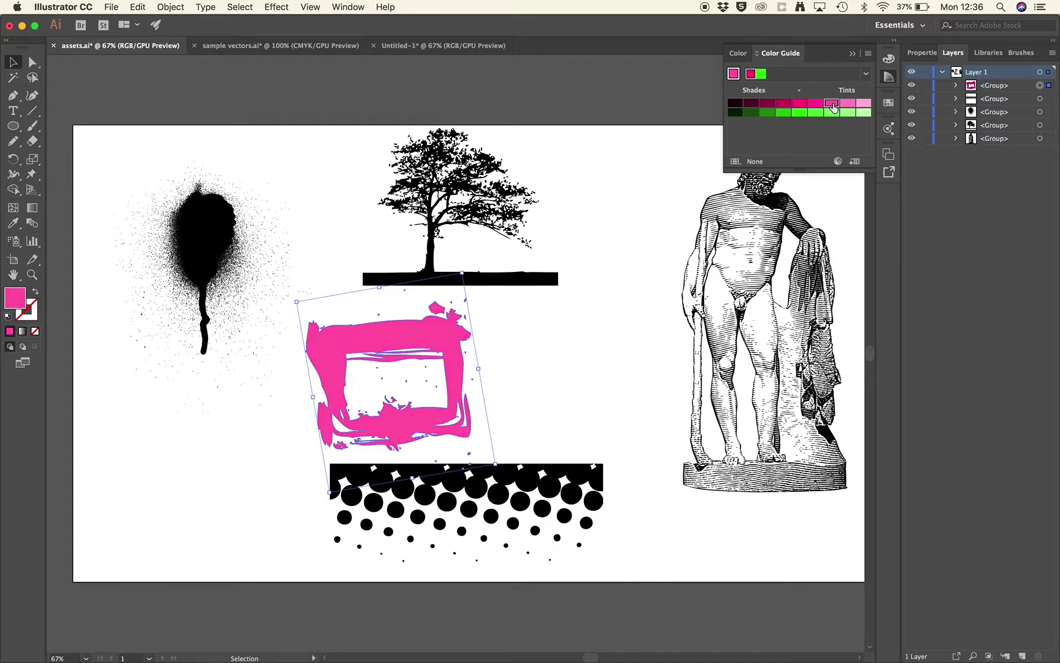
left_click(653, 123)
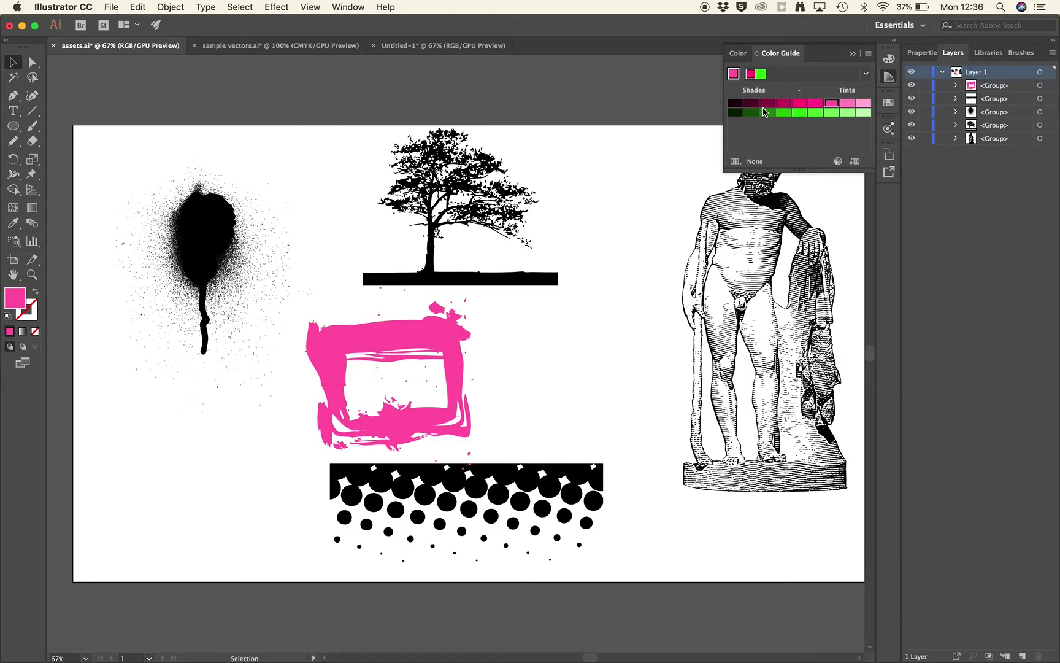
left_click(853, 54)
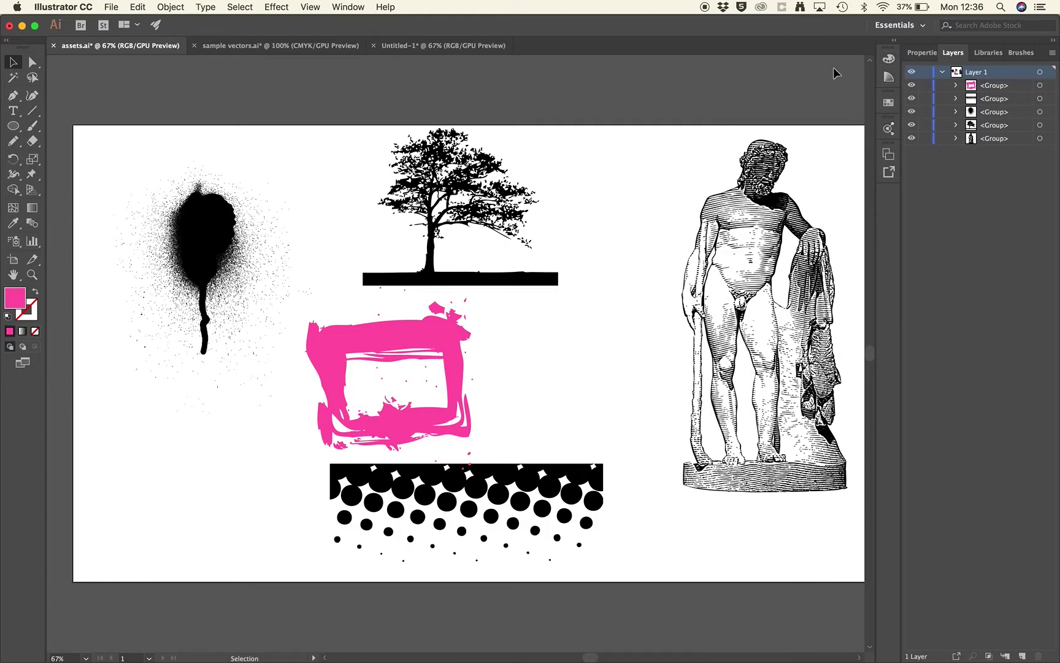
- Tilt the pink frame slightly, scale it up and widen it over the tree's base
mouse_move(454, 307)
left_mouse_down()
mouse_move(397, 316)
mouse_move(342, 344)
left_mouse_up()
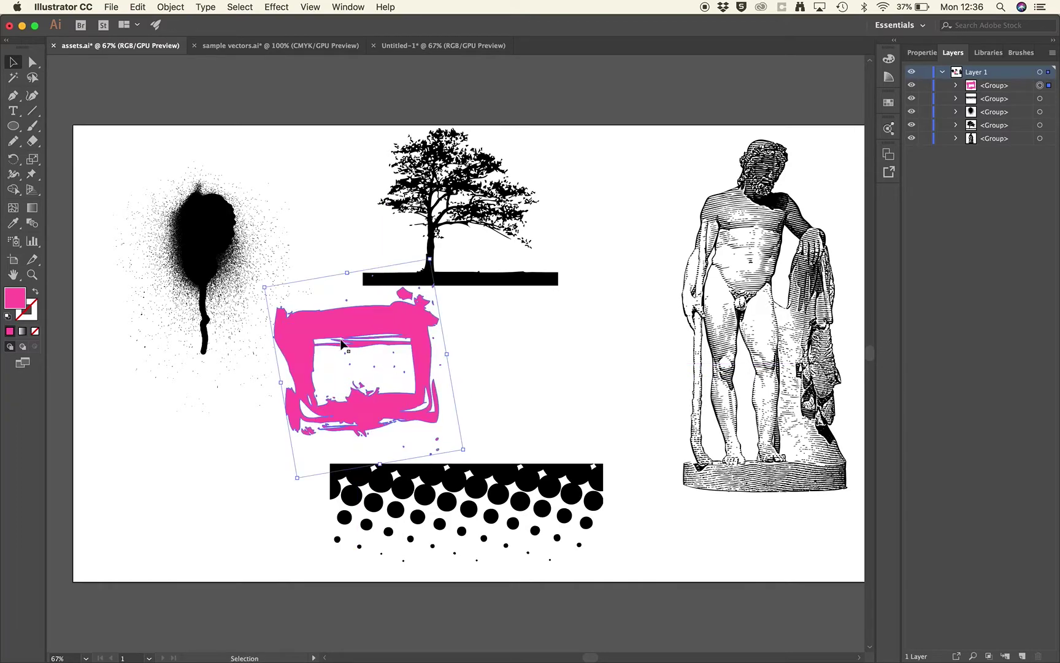
left_click_drag(430, 259, 497, 216)
mouse_move(481, 310)
left_mouse_down()
mouse_move(546, 318)
mouse_move(534, 288)
left_mouse_up()
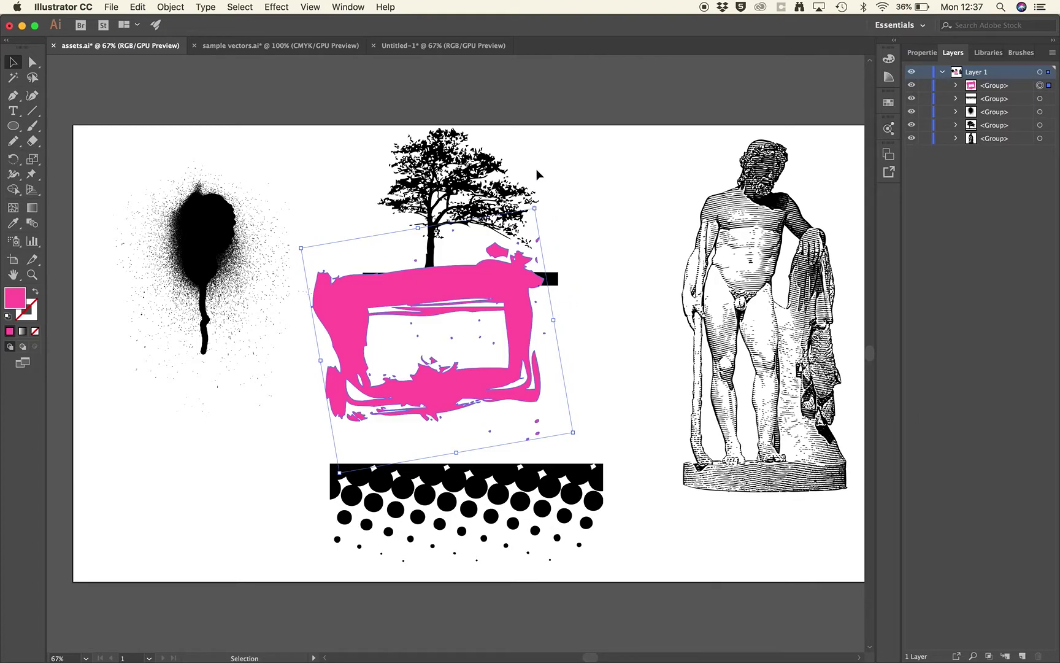
- Reopen the empty SVG Asset Export panel and deselect the pink frame
left_click(888, 172)
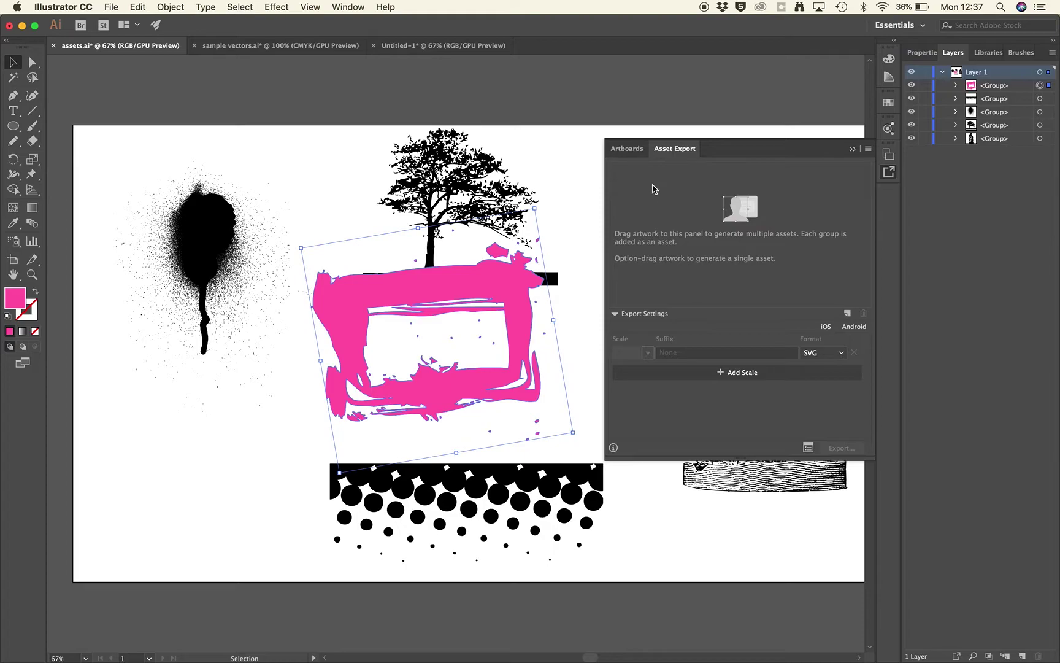
left_click(347, 7)
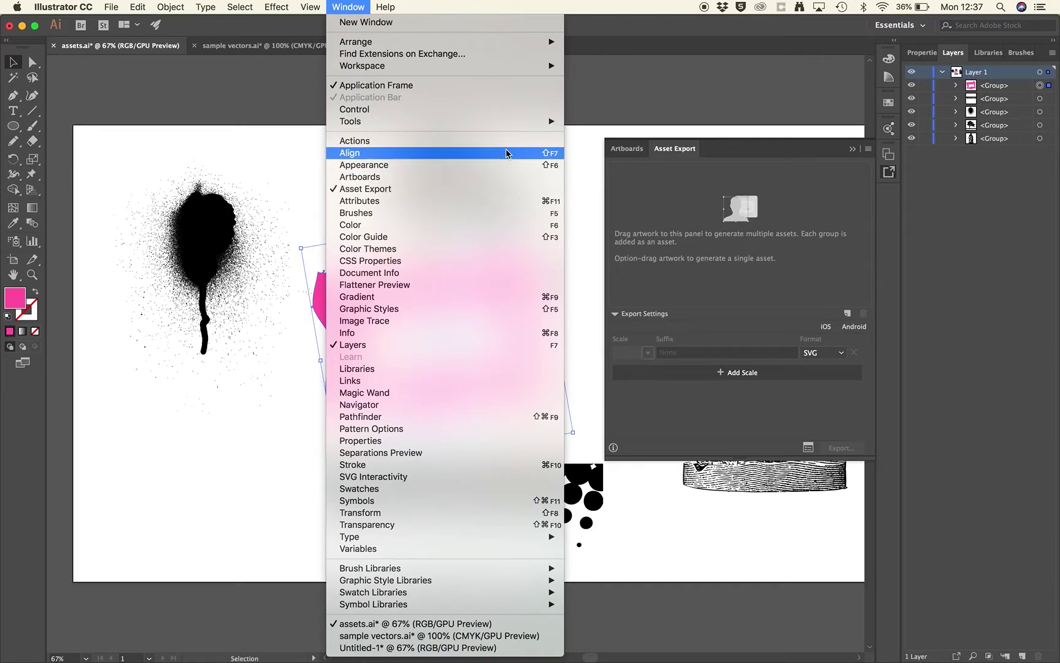
left_click(754, 152)
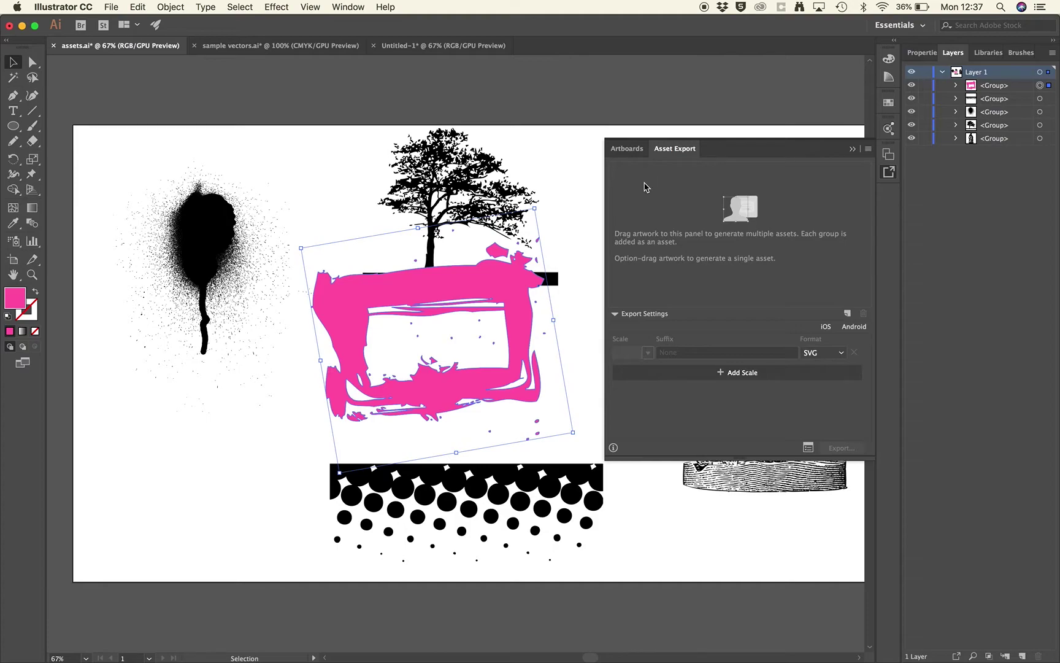
left_click(561, 132)
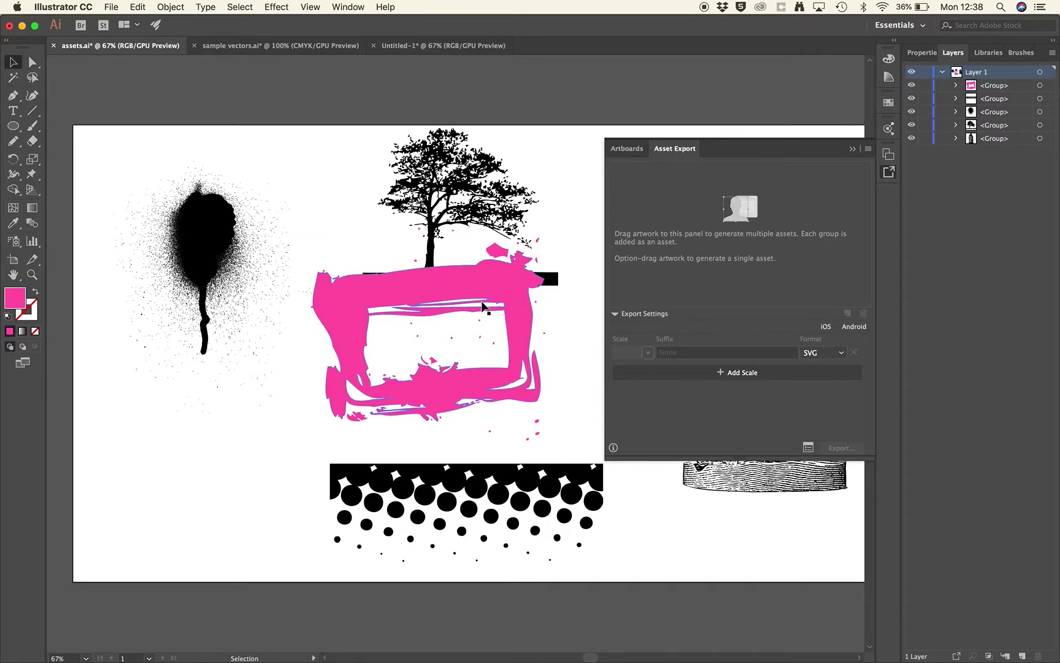
- Drag the pink frame, spray splat and halftone dots into the Asset Export panel
left_click_drag(490, 282, 656, 231)
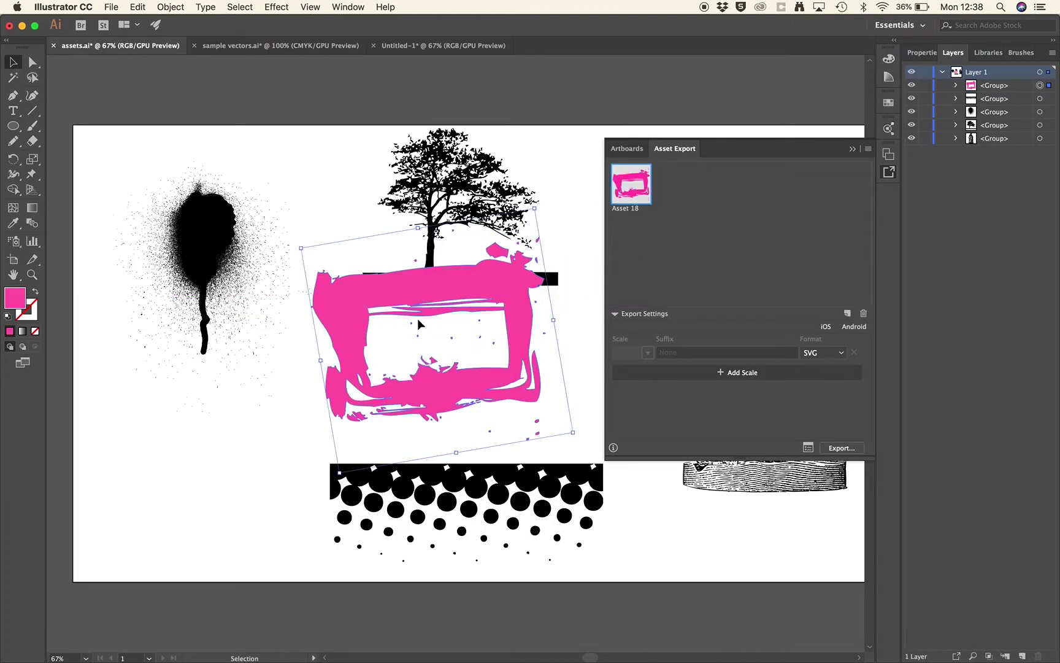
left_click_drag(239, 232, 701, 213)
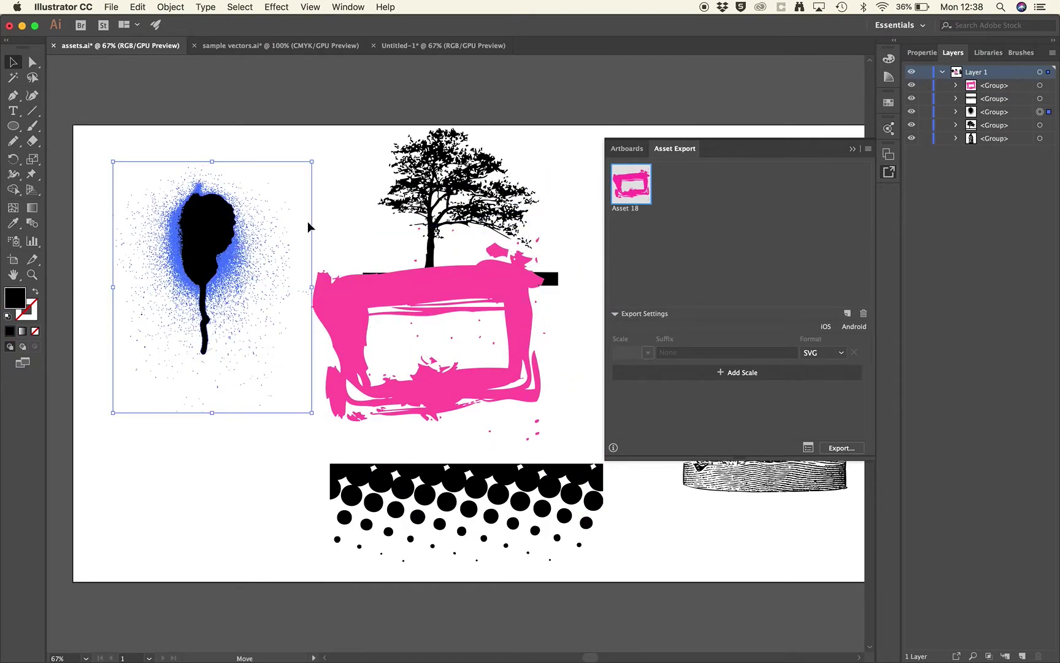
left_click_drag(218, 239, 711, 212)
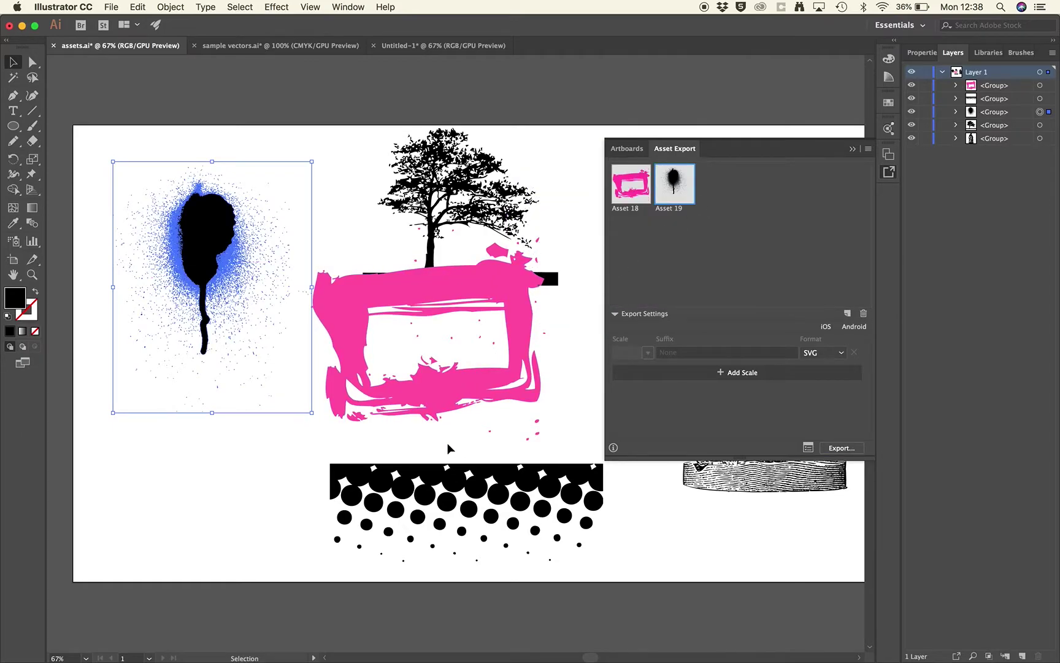
left_click_drag(451, 478, 759, 261)
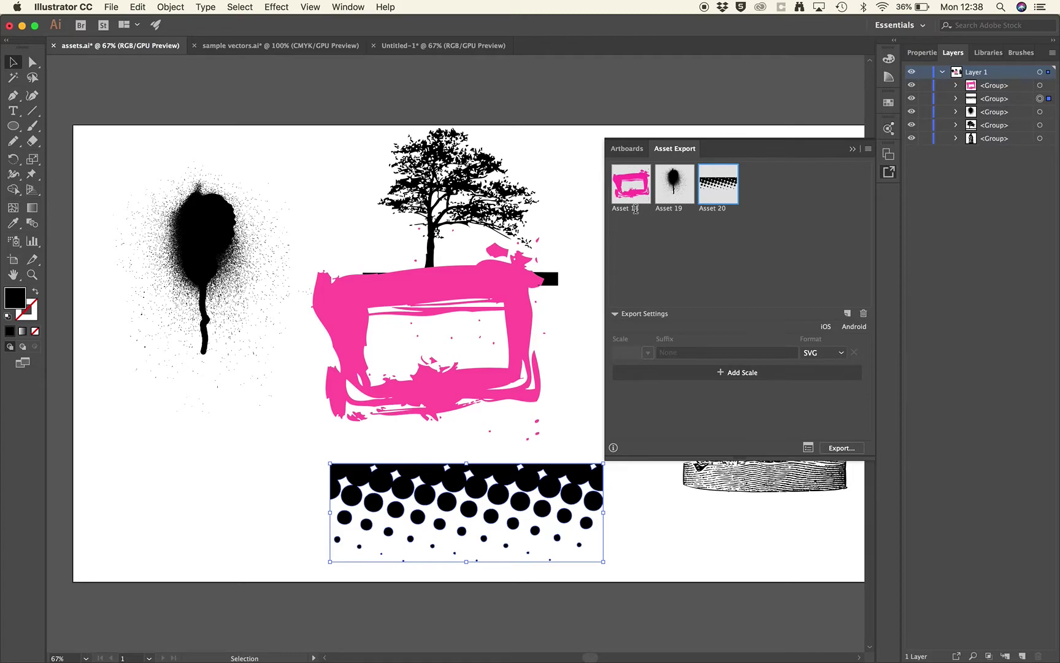
- Rename the three export assets pink-frame, splat and dots
double_click(635, 209)
key("BackSpace")
type("pink-")
type("frma")
key("BackSpace")
key("BackSpace")
type("ame")
double_click(678, 209)
type("splat")
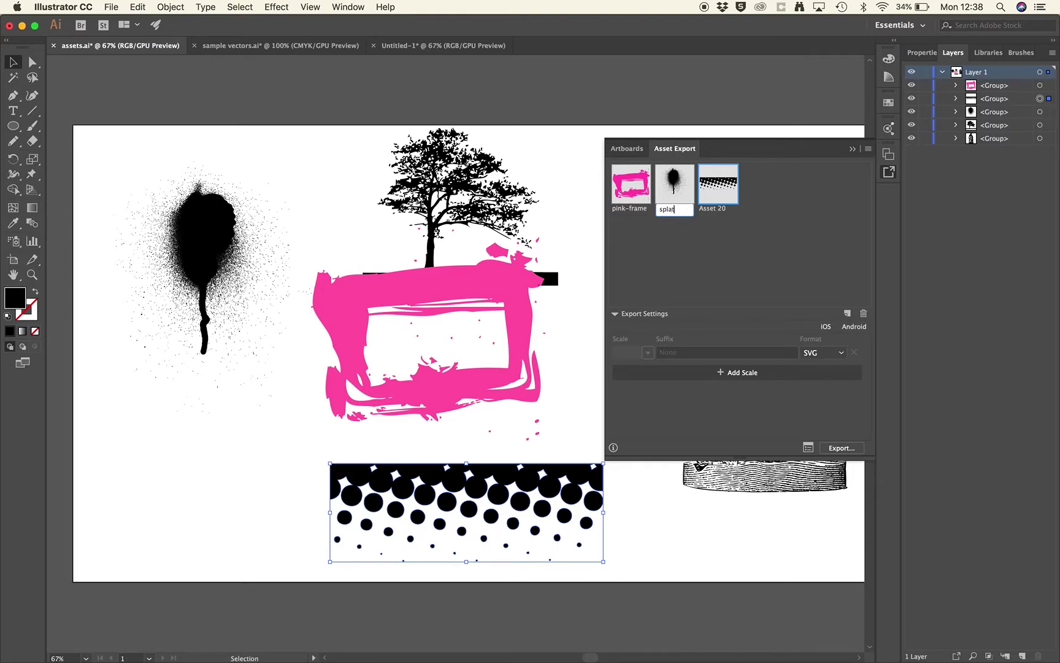
double_click(713, 209)
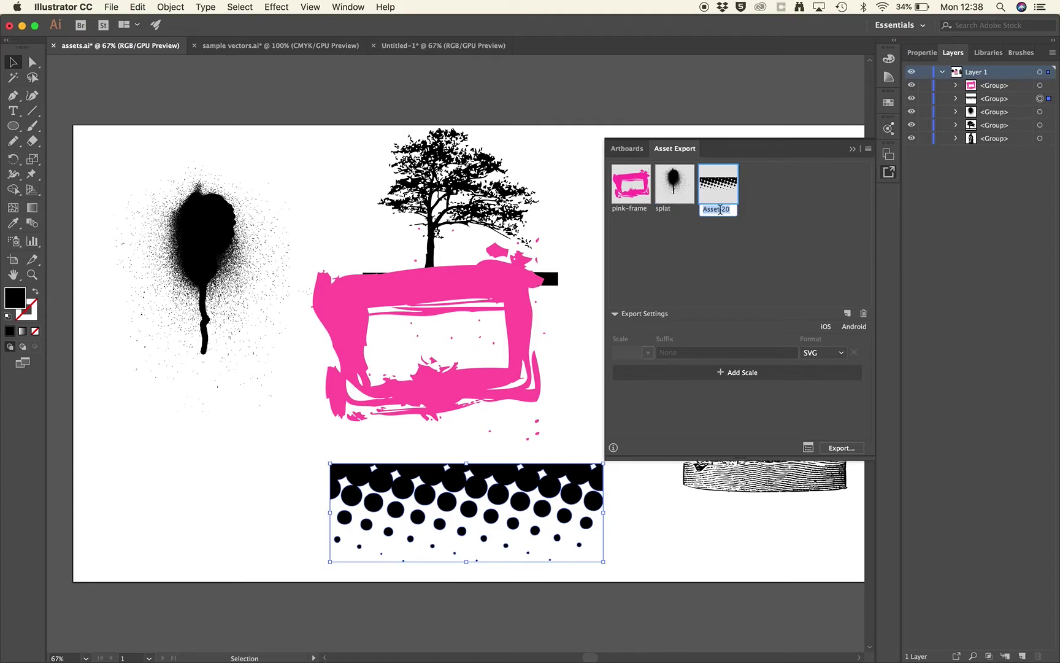
type("dots")
key("Return")
left_click(616, 314)
left_click(615, 314)
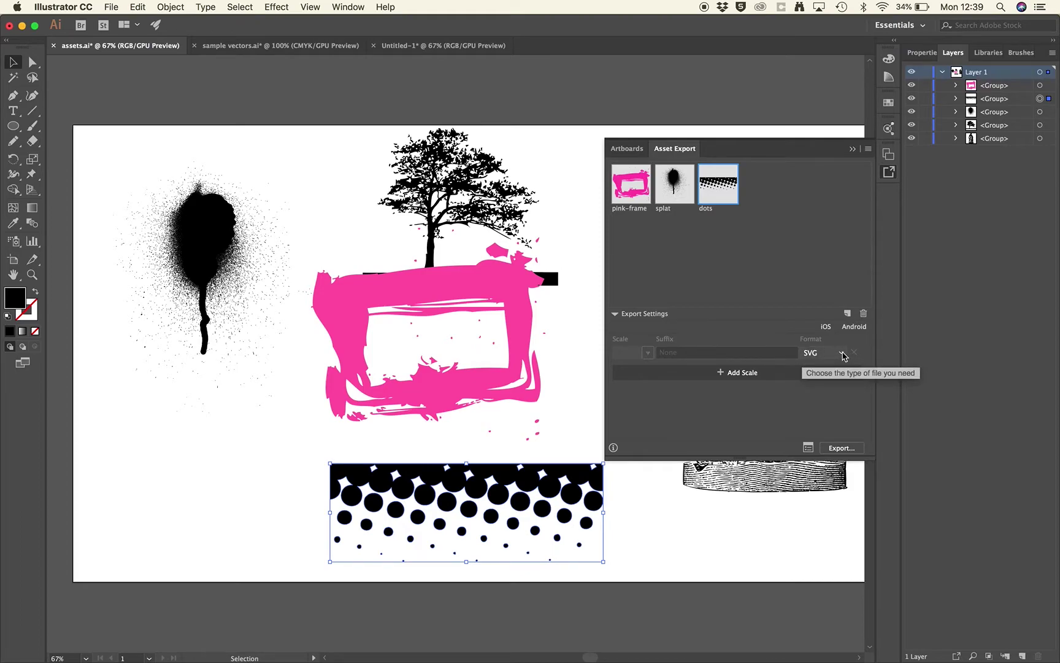
left_click(842, 354)
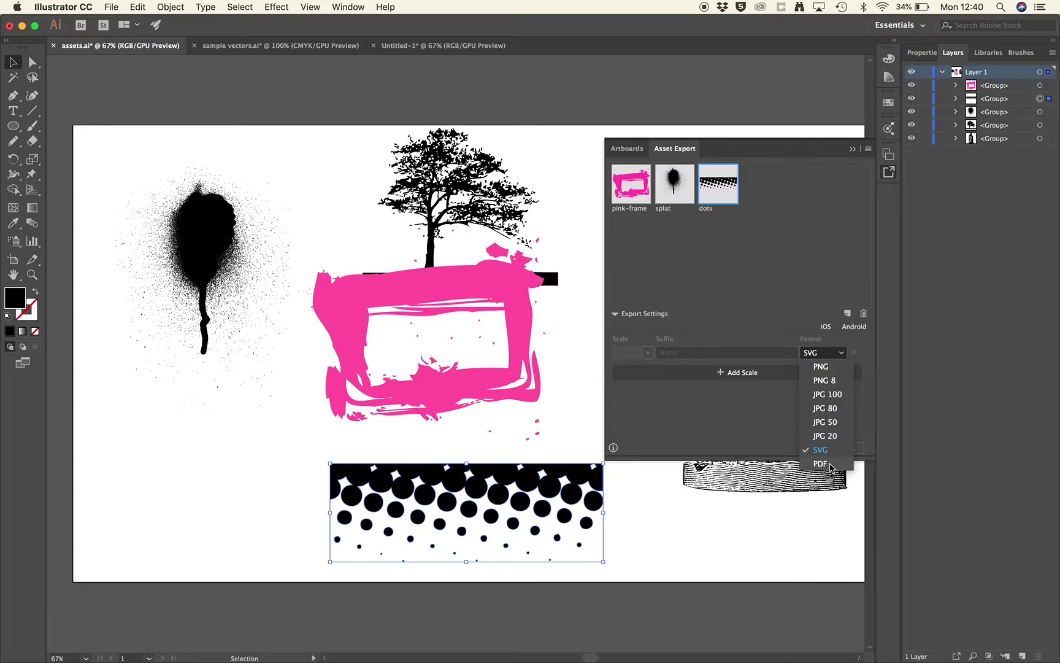
left_click(800, 304)
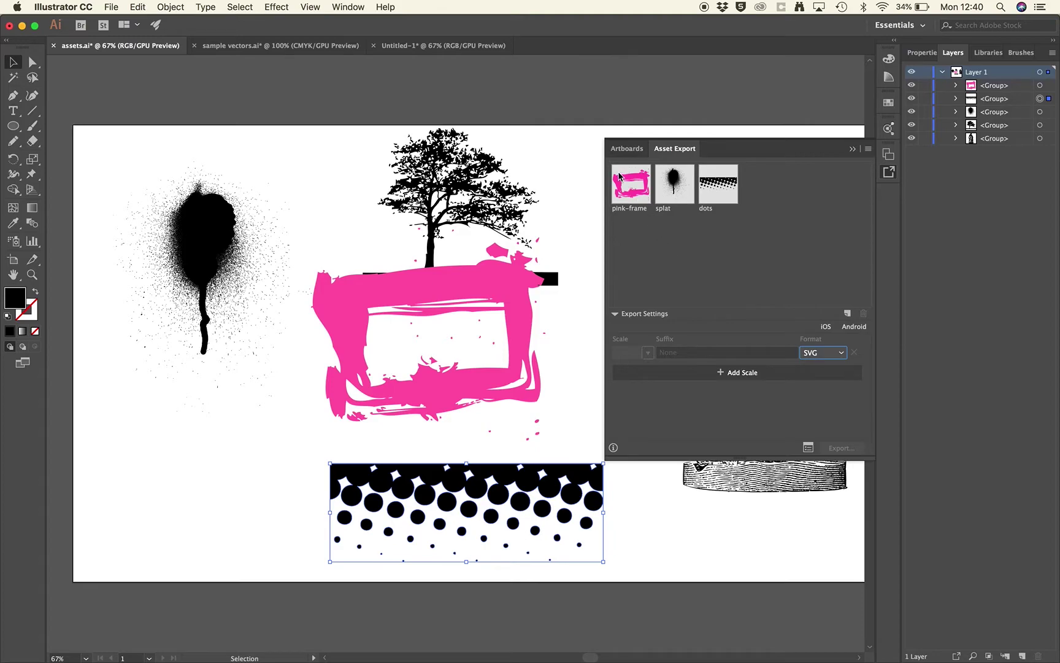
- Select the pink-frame, splat and dots assets and export them as SVG
left_click(640, 184)
left_click(679, 194, "shift")
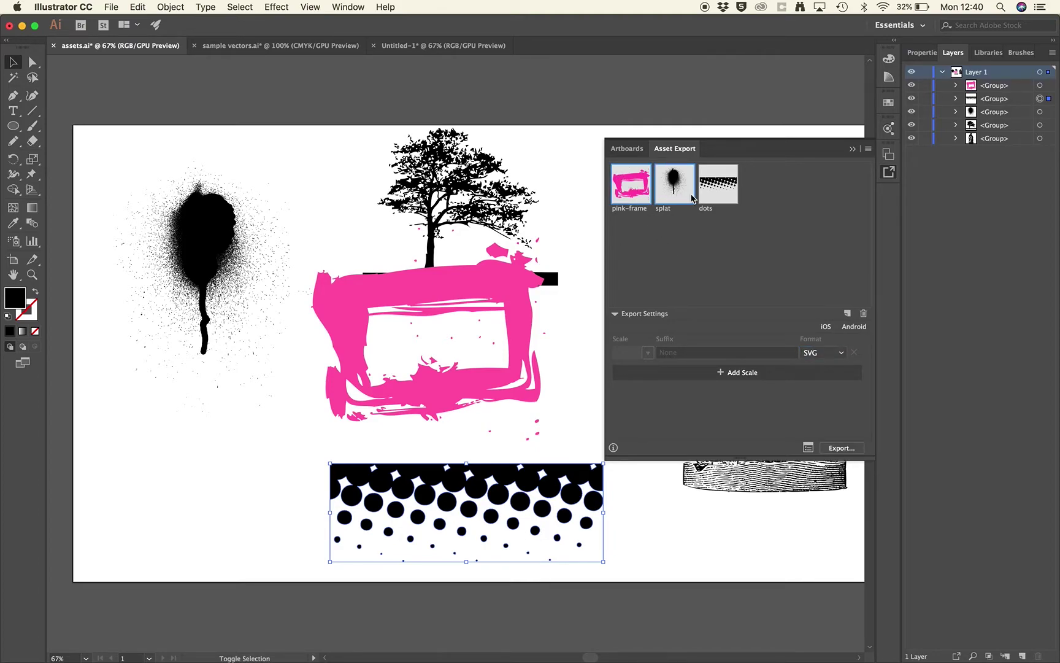
left_click(721, 191, "shift")
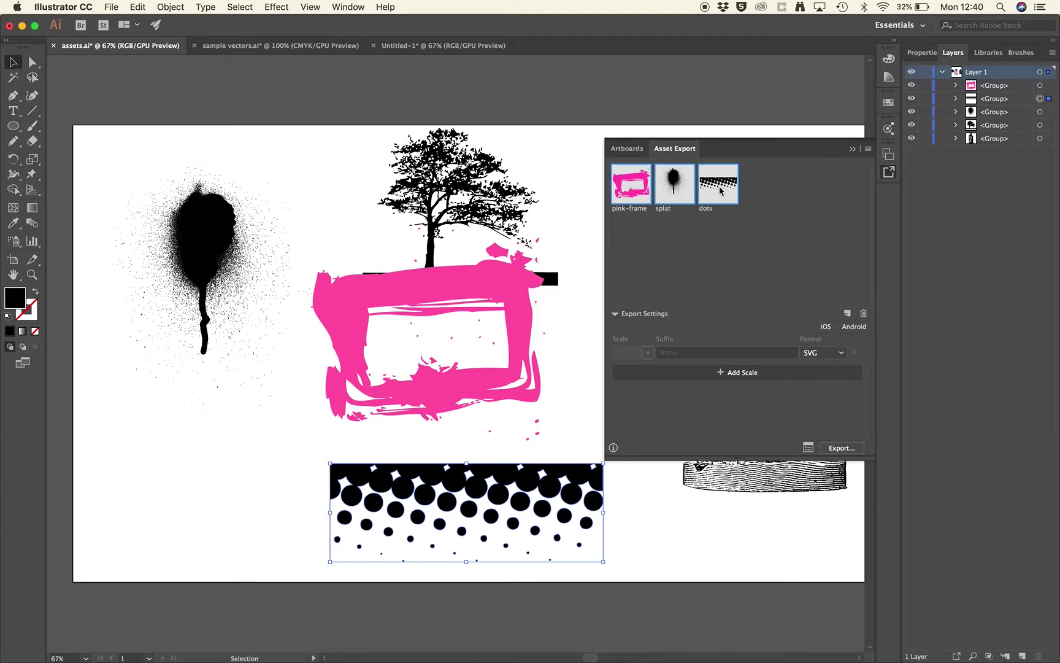
left_click(842, 449)
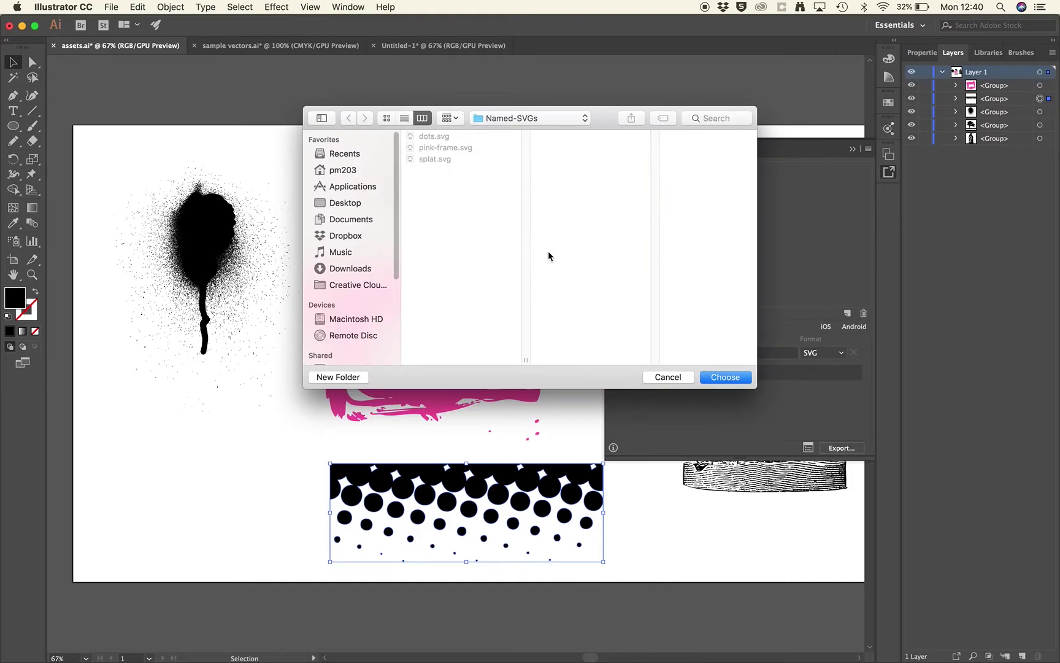
- Save the SVG exports into a new SVG-Names folder inside the assets folder
left_click(559, 120)
left_click(538, 143)
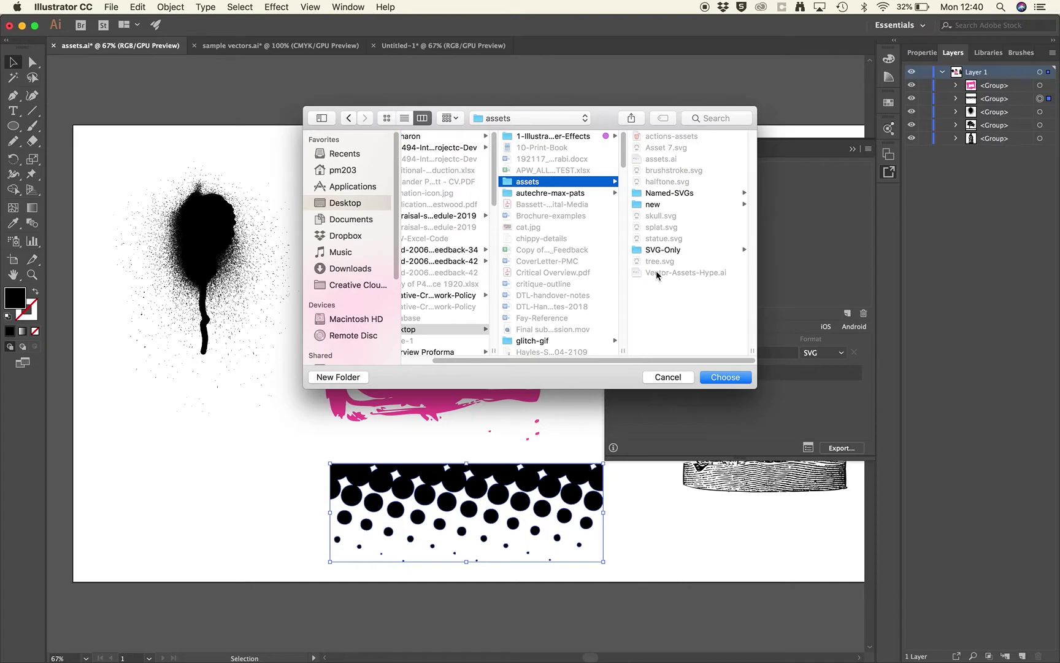
left_click(339, 377)
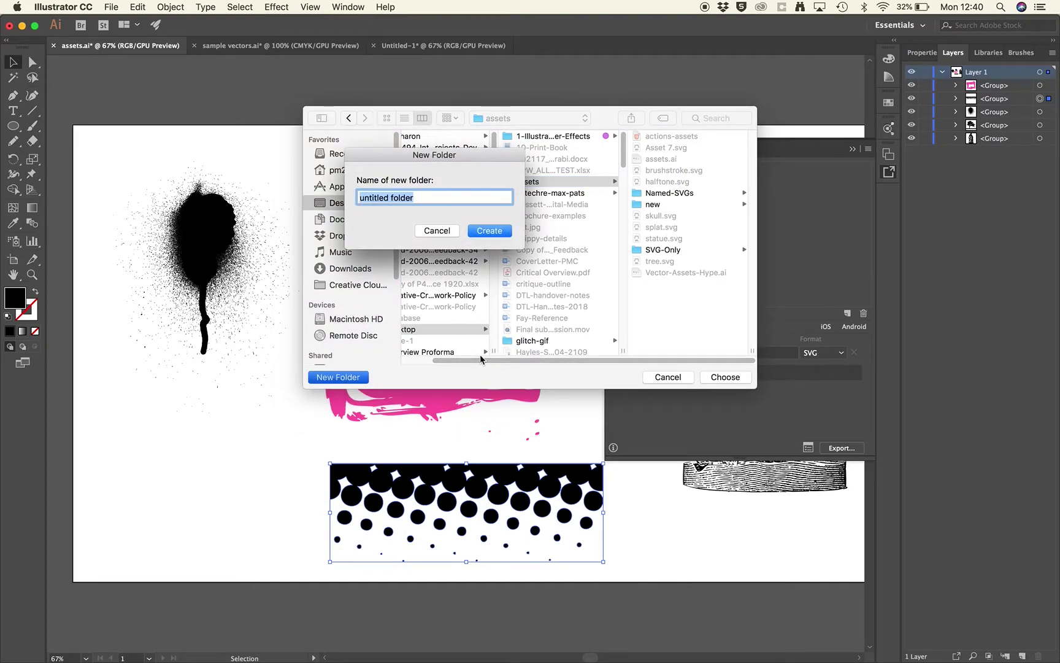
type("S")
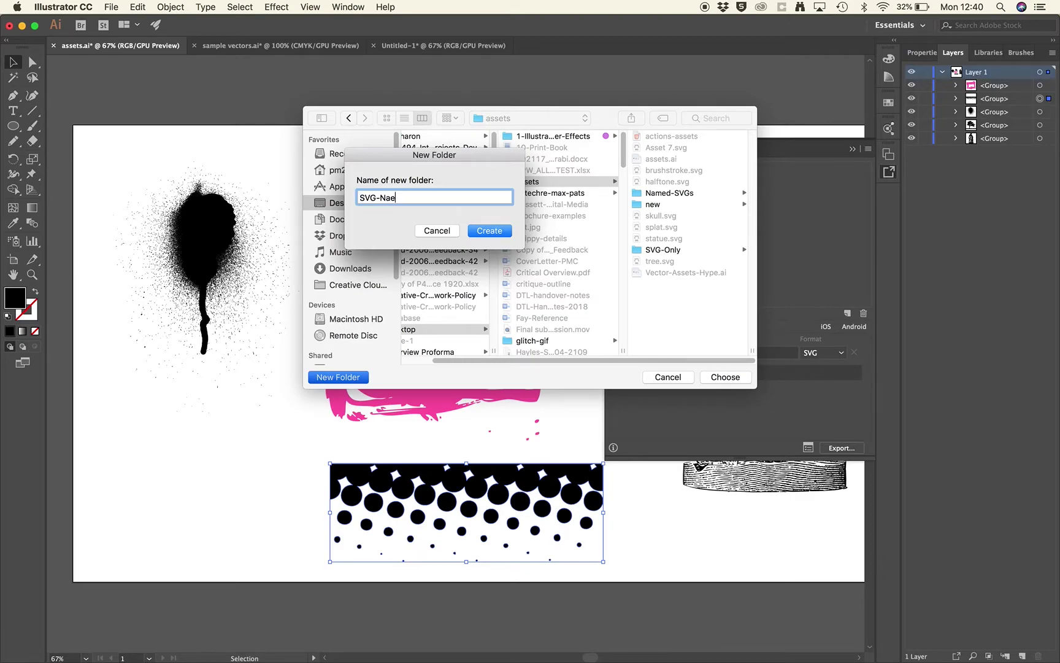
type("VG-Names")
key("Left")
key("Left")
type("m")
key("Return")
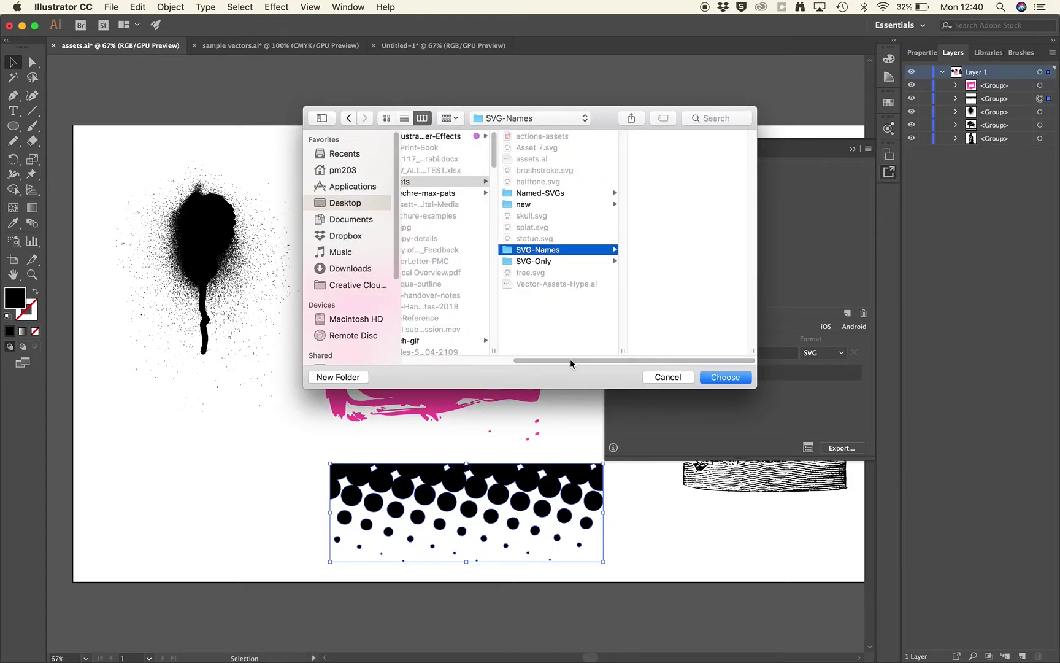
left_click(724, 379)
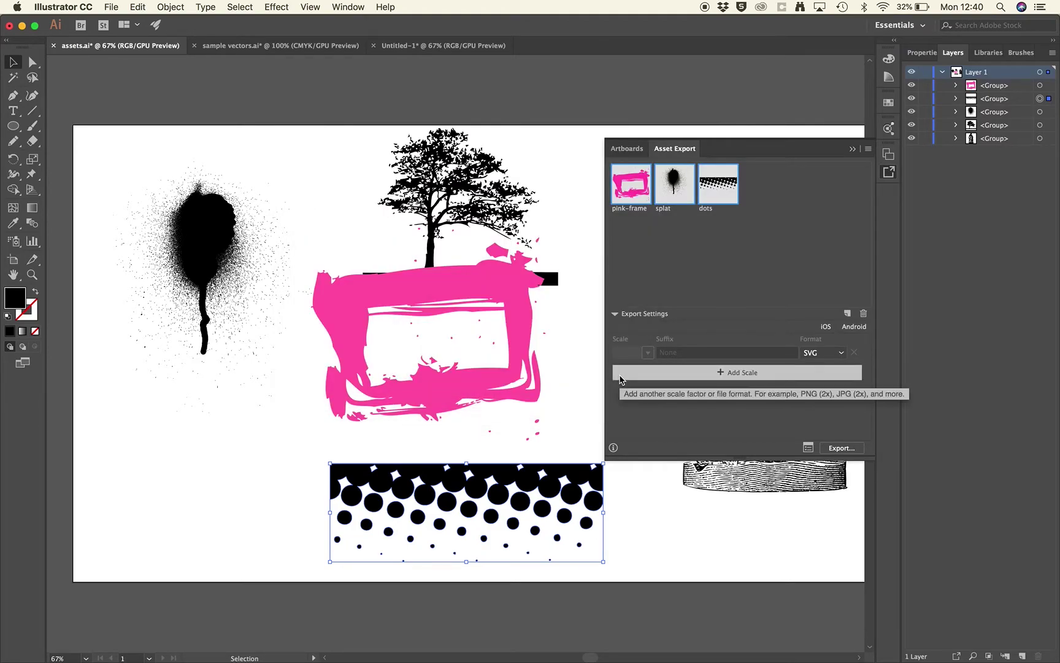
- Switch to Finder and open the SVG-Names folder
key("super+Tab")
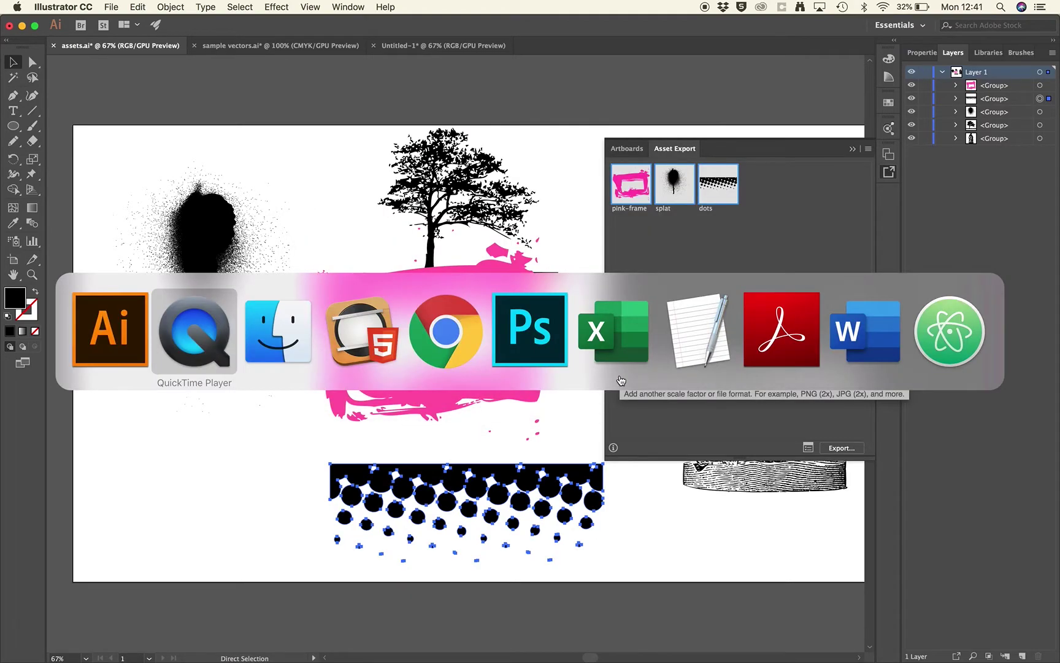
key("super+Tab")
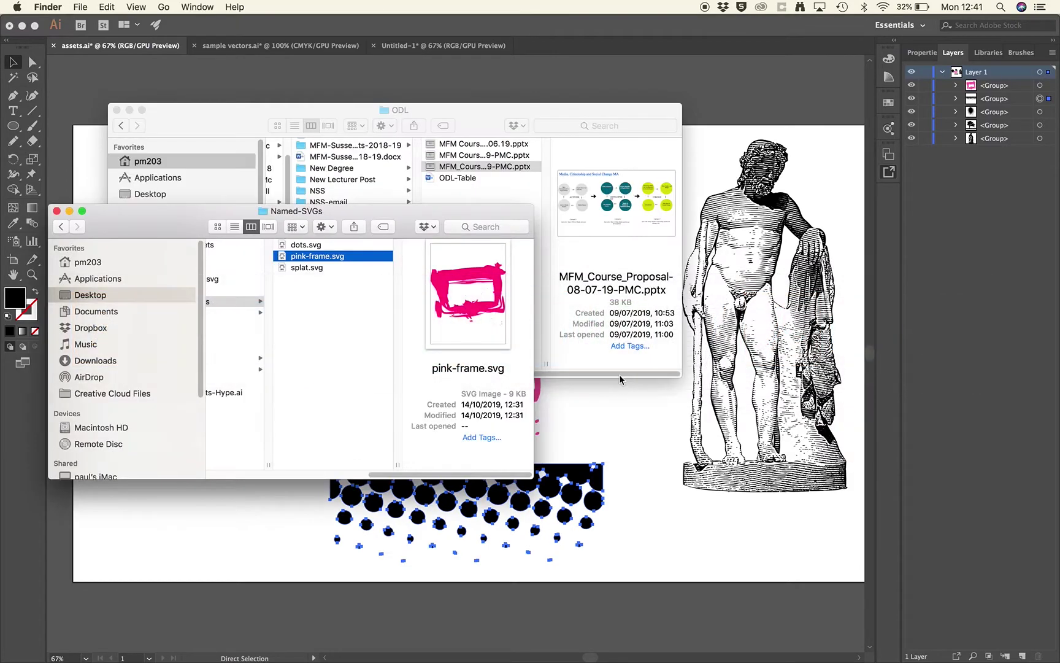
scroll(405, 430, "left", 5)
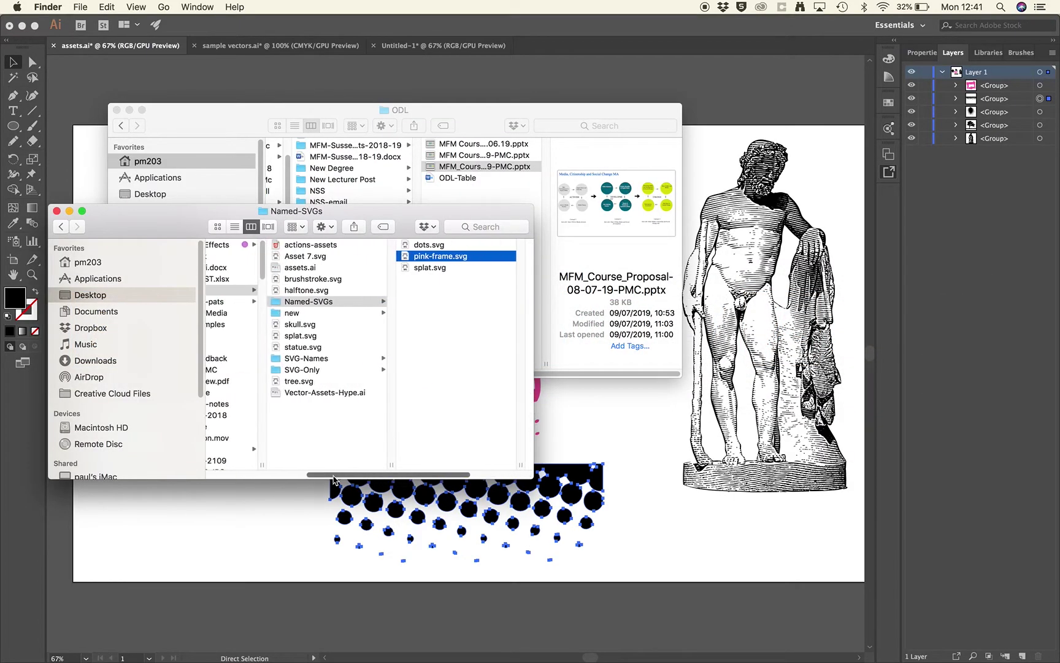
left_click(346, 360)
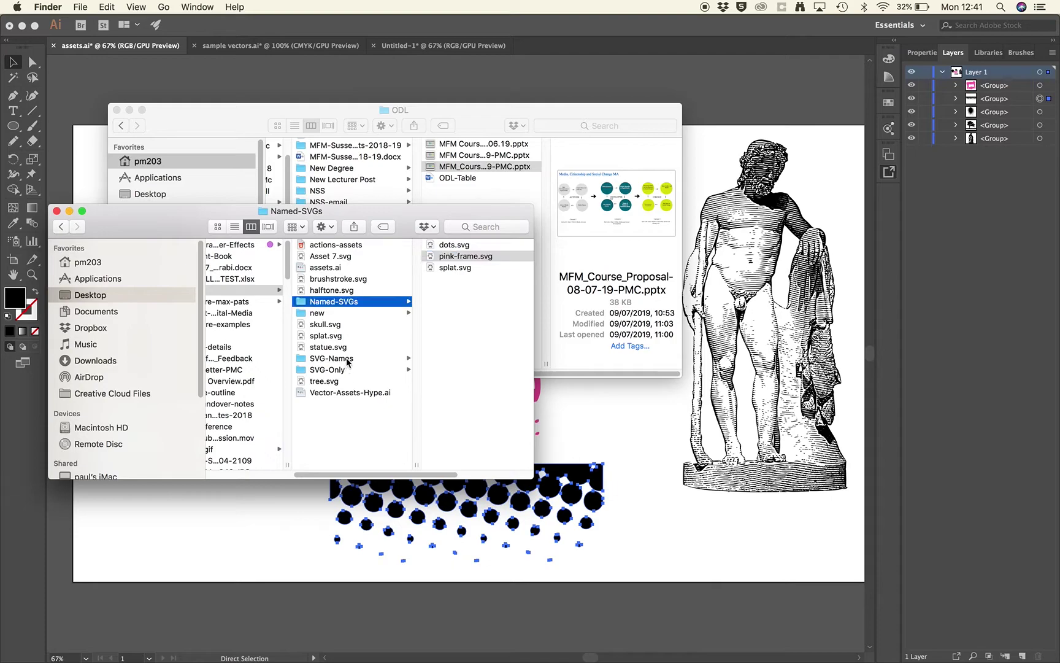
- Quick Look dots.svg, pink-frame.svg and splat.svg to confirm the exports
left_click(440, 246)
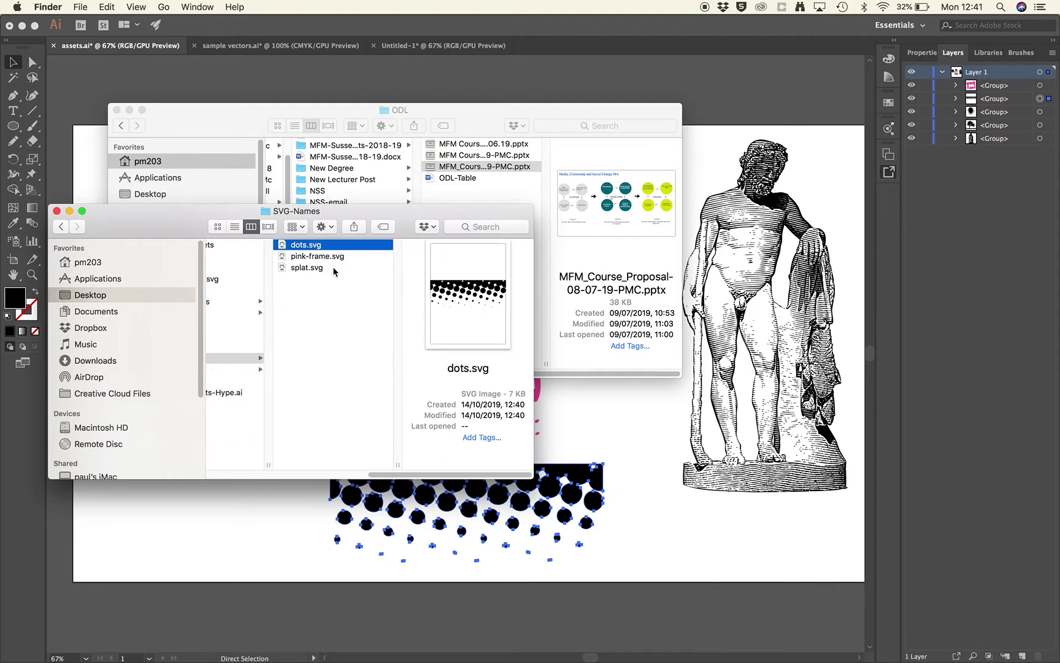
key("space")
key("Down")
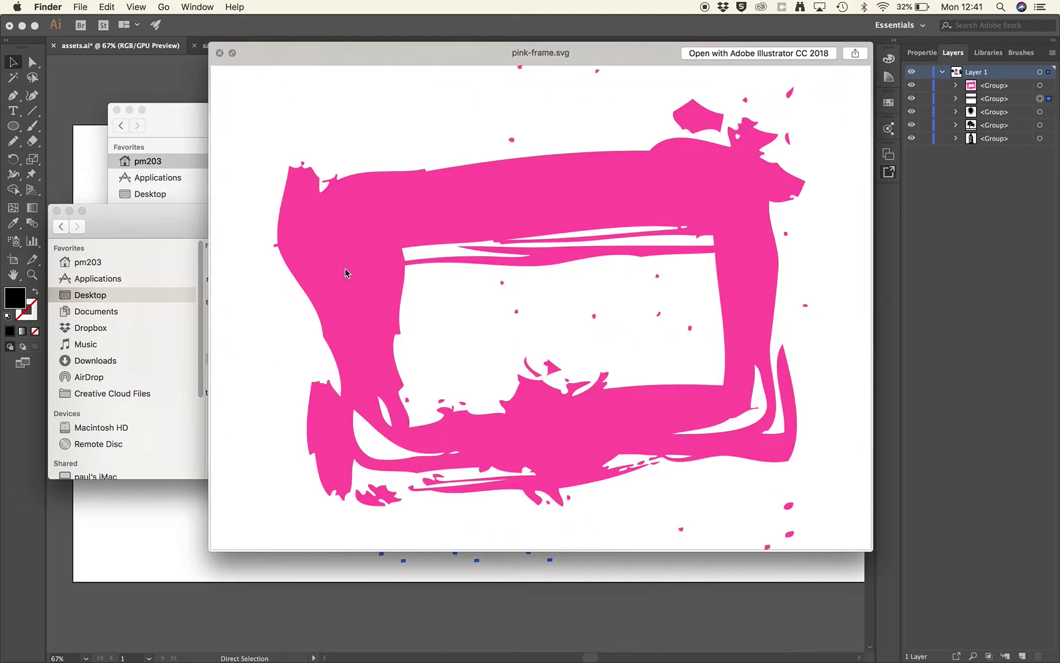
key("Down")
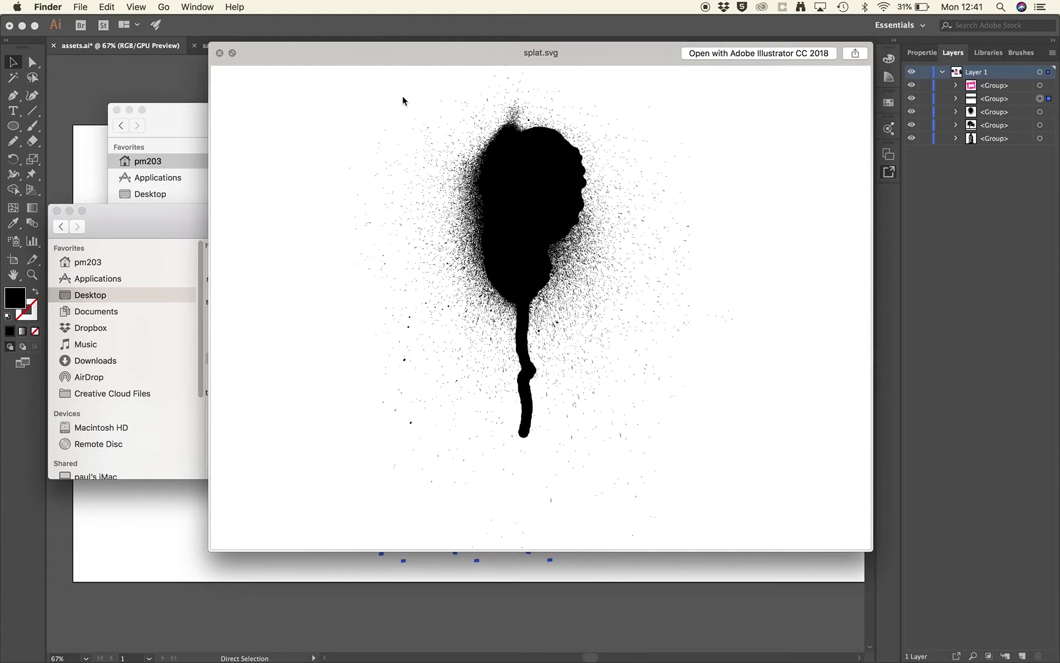
left_click(220, 54)
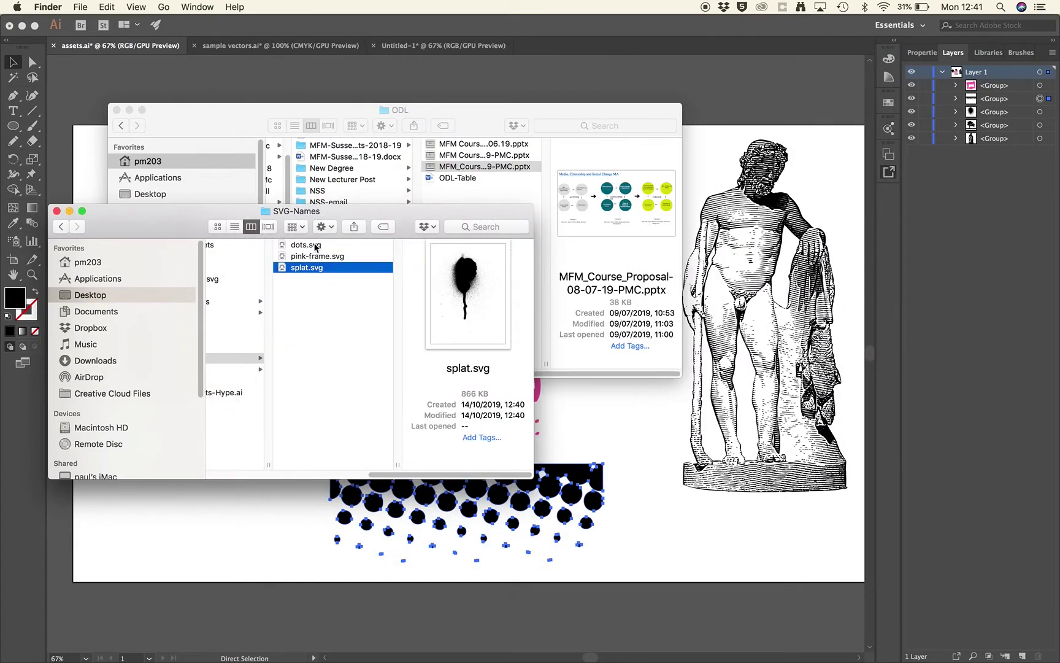
- Bring Tumult Hype's blank Untitled document to the front with the Document inspector showing
key("super+Tab")
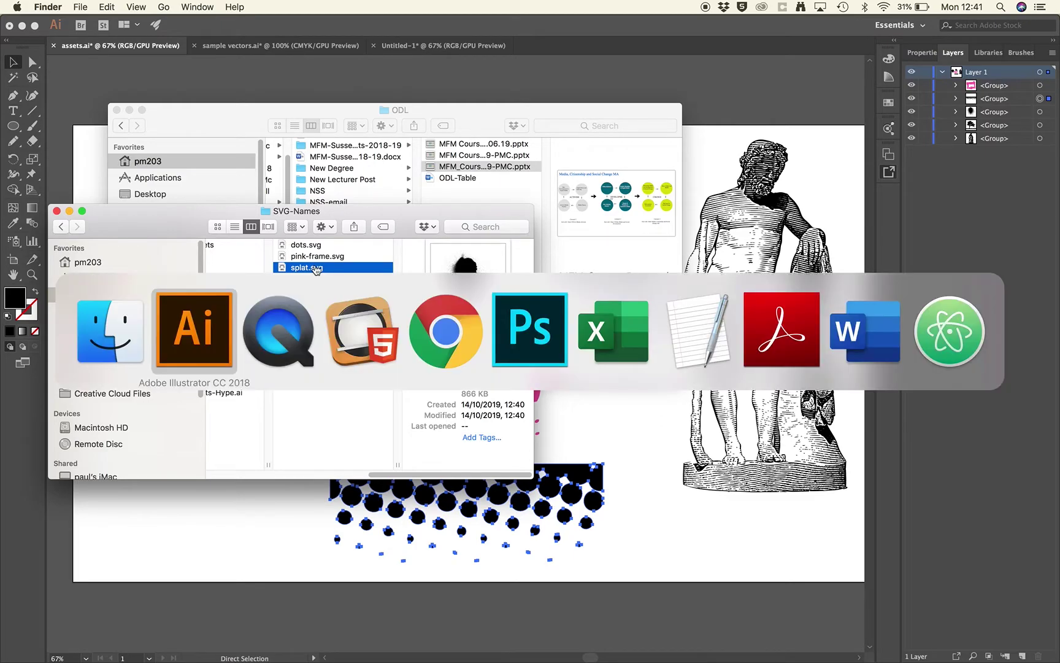
key("super+Tab")
key("super+Tab")
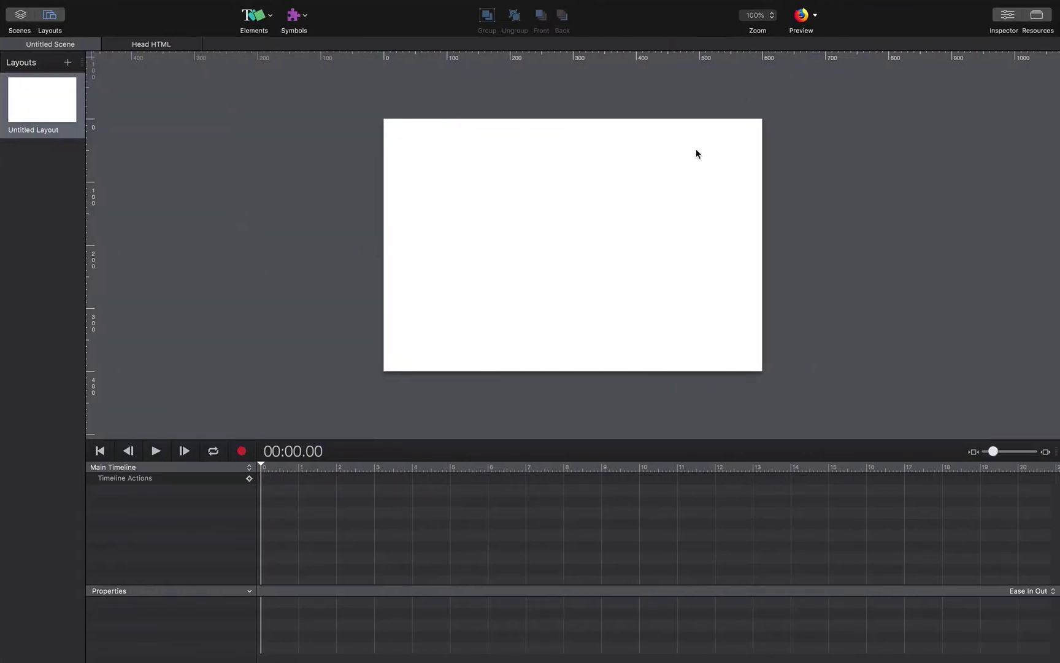
mouse_move(148, 3)
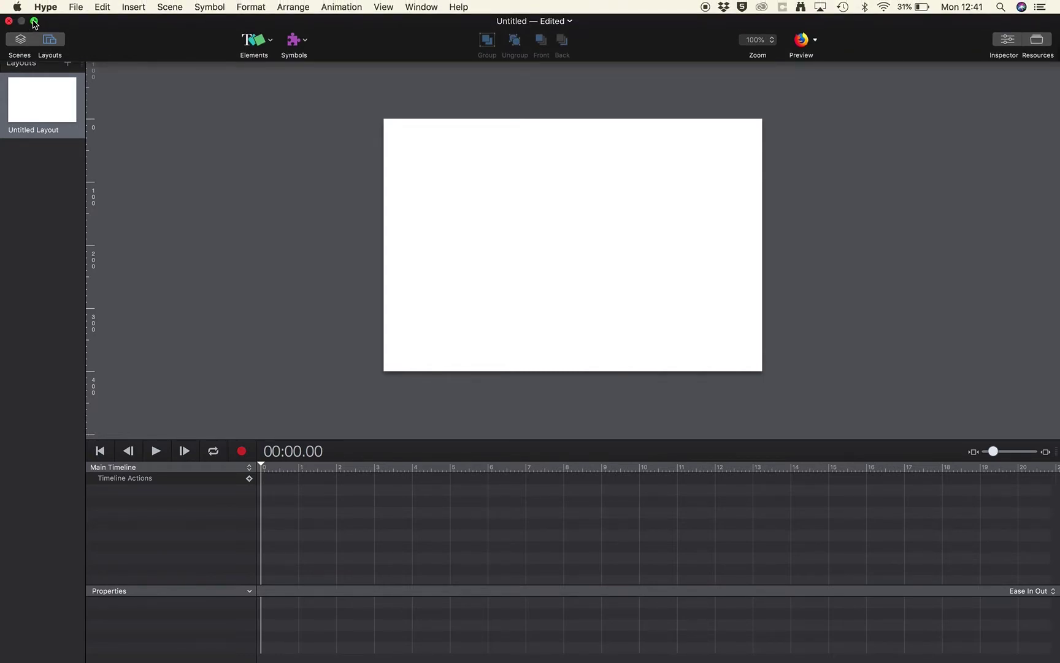
key("super+Tab")
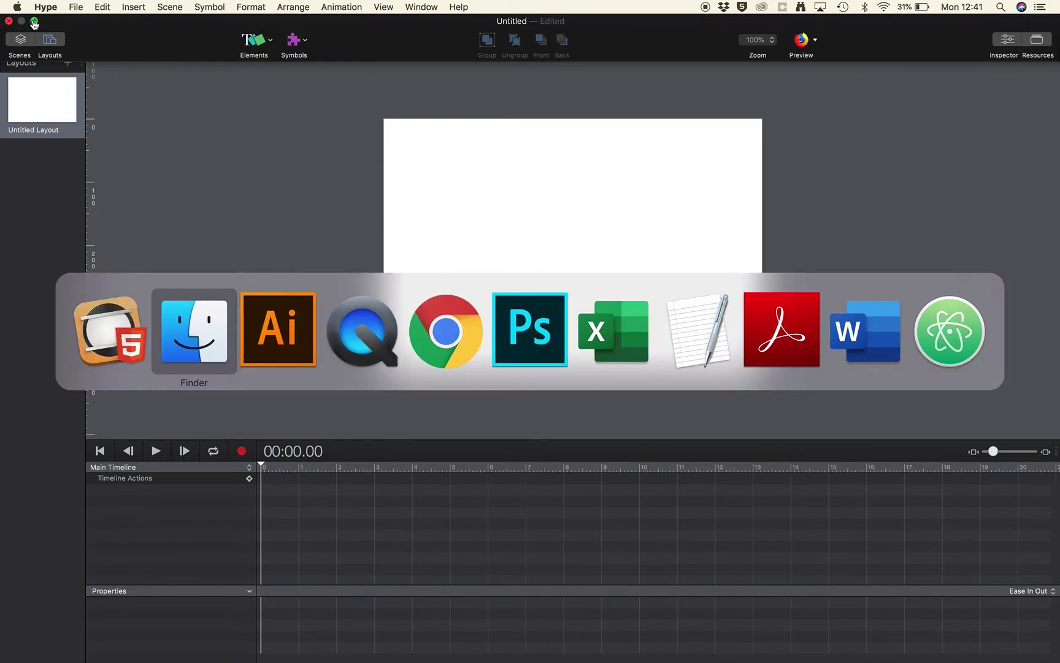
key("super+Tab")
key("super+Tab")
key("super+Tab")
key("super+Tab")
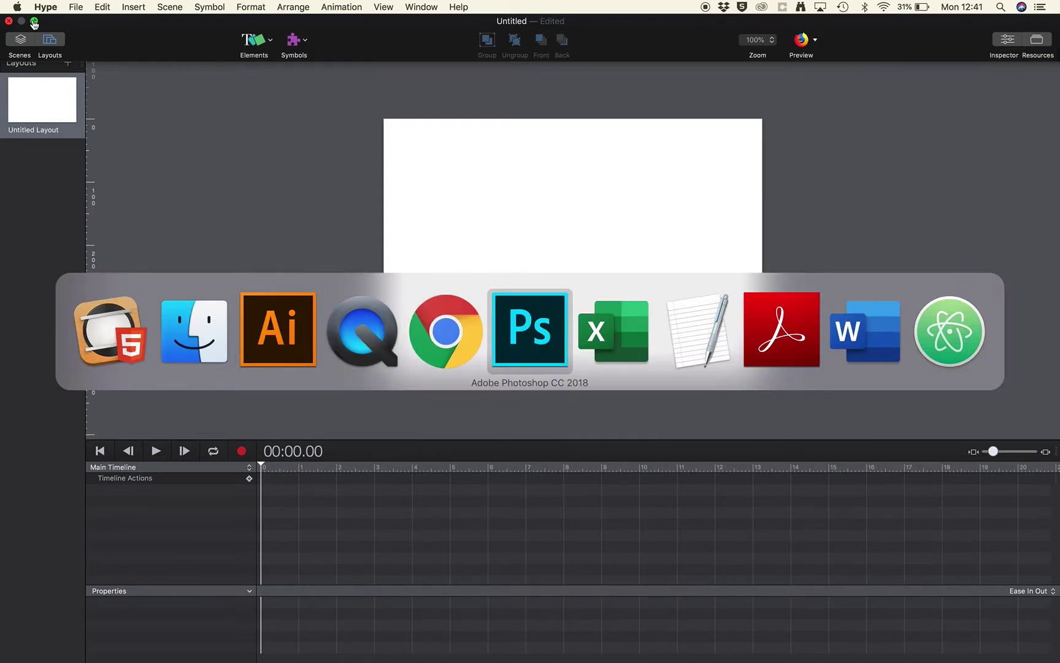
key("super+Tab")
key("super+Tab")
key("super+Tab")
key("super+Tab")
key("super+Tab")
key("super+Tab")
key("super+Tab")
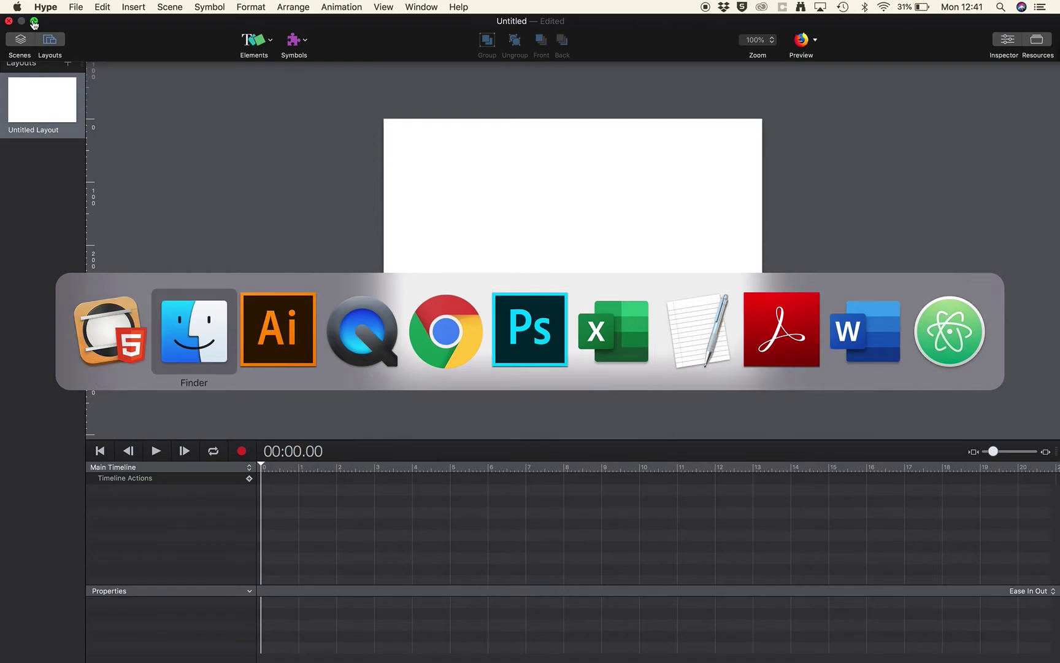
key("super+Tab")
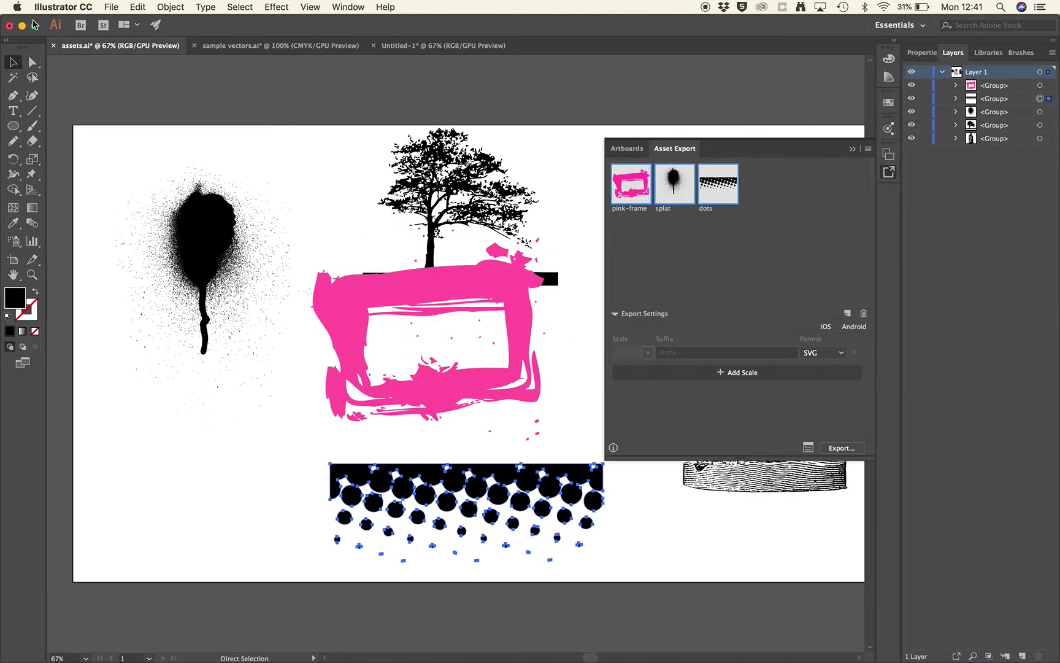
key("super+Tab")
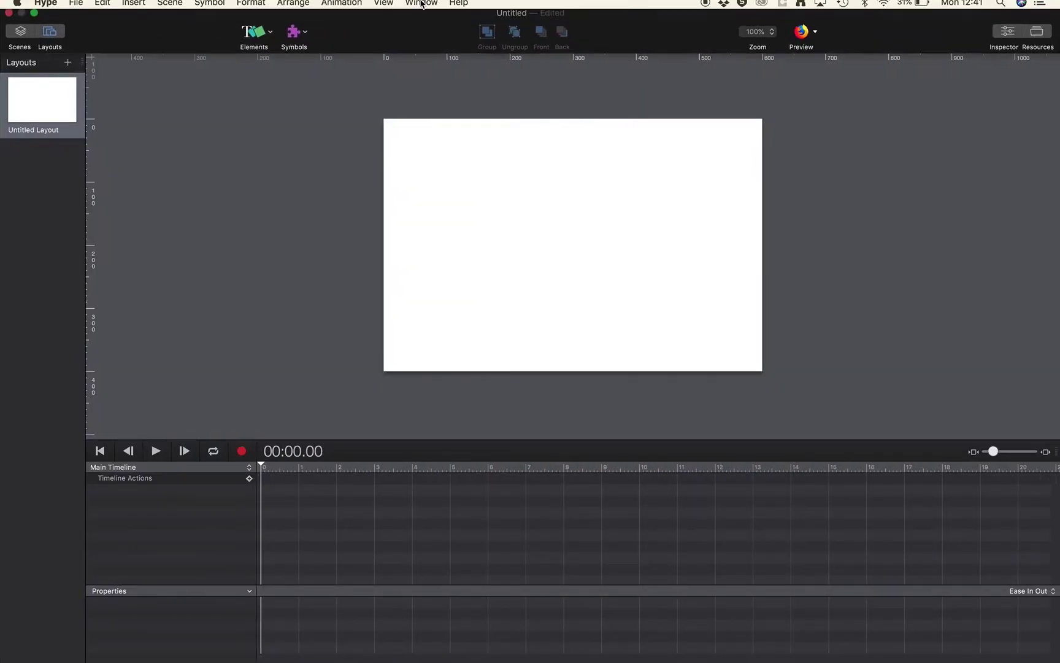
left_click(1007, 40)
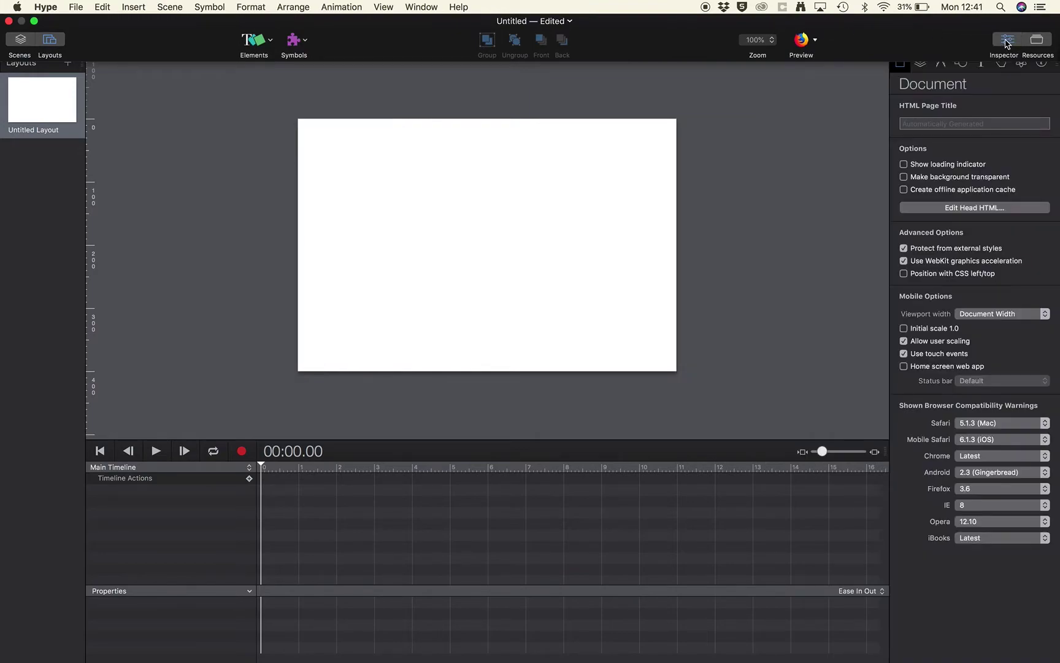
- Delete pink-frame.svg from Hype's Resources list, leaving the library empty
left_click(1037, 40)
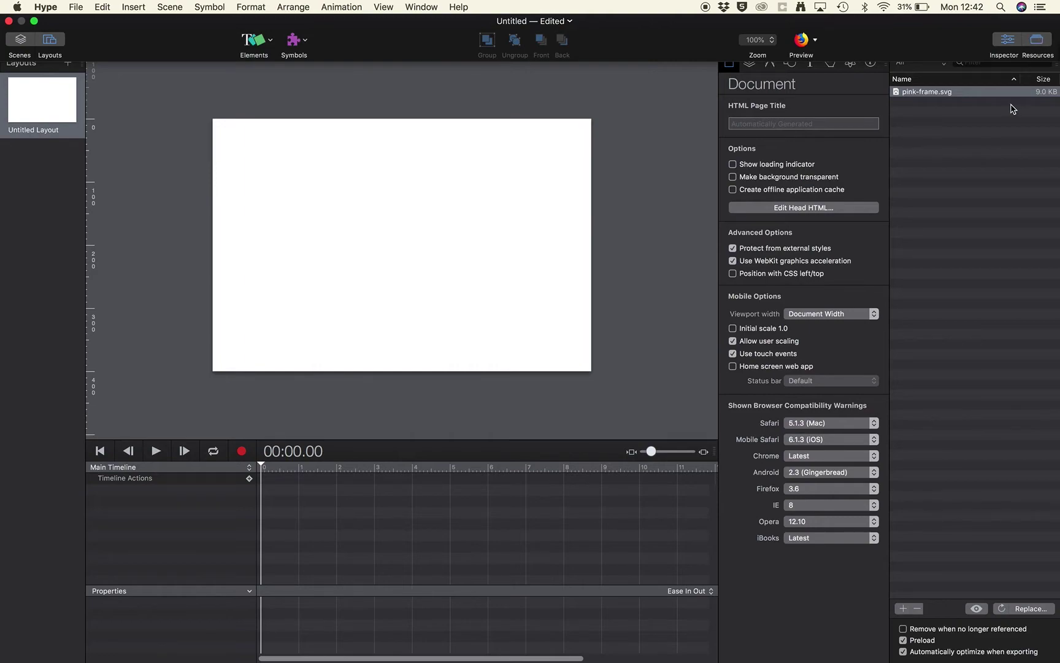
left_click(943, 94)
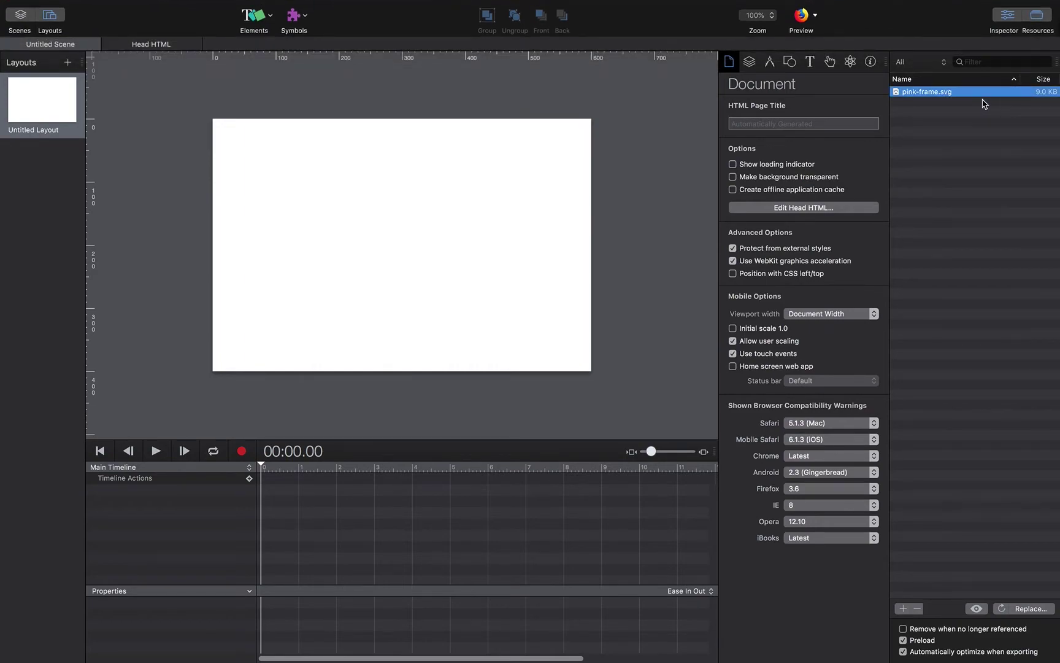
key("BackSpace")
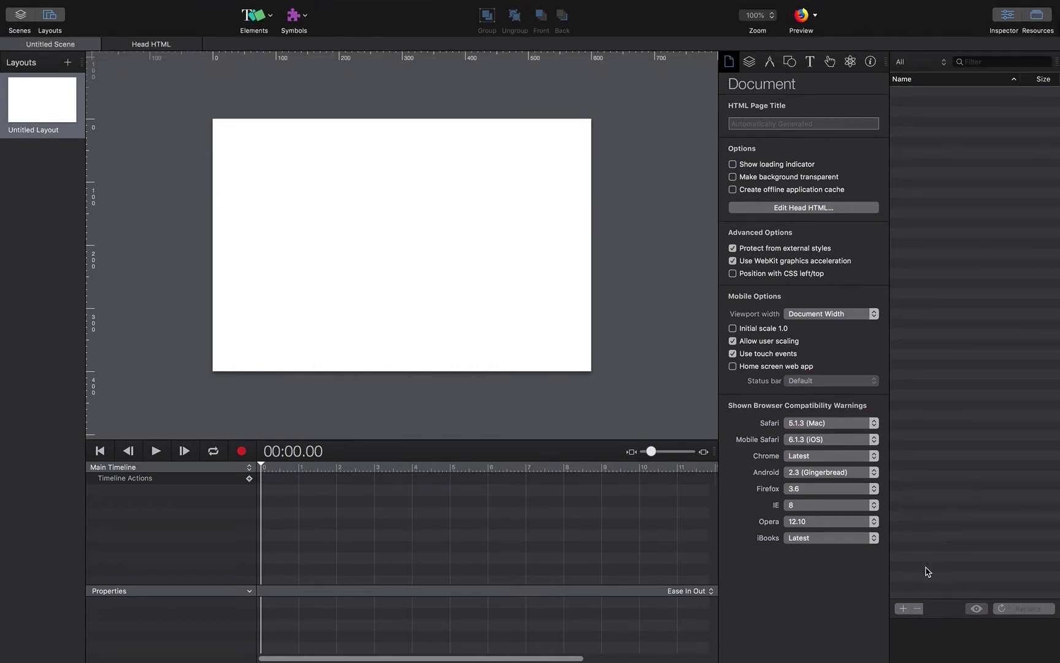
left_click(903, 609)
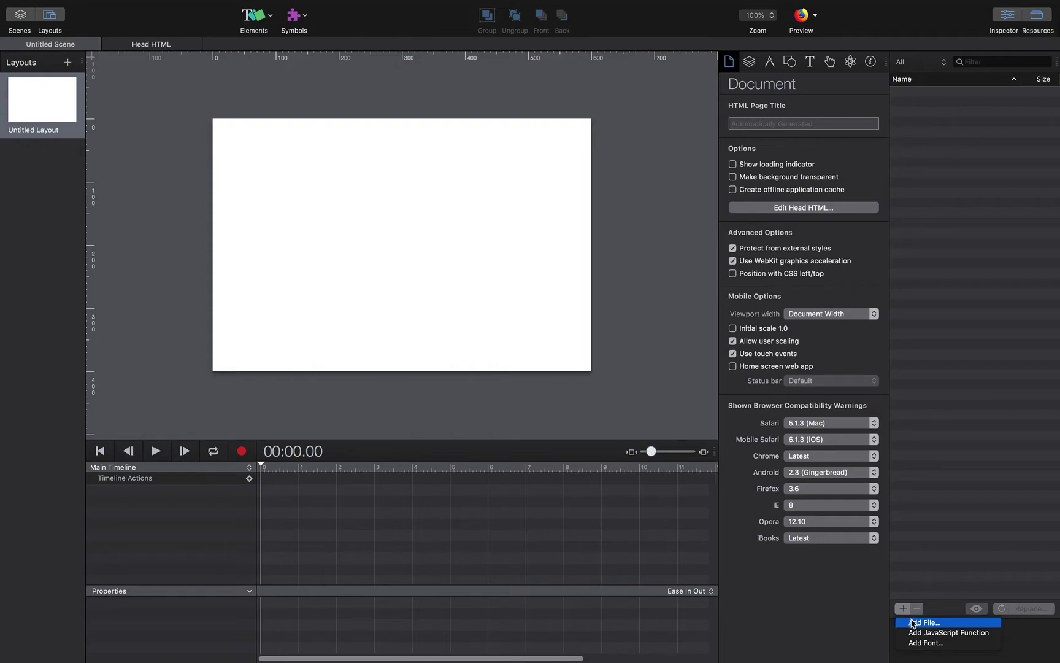
- Add dots.svg, pink-frame.svg and splat.svg from the assets/SVG-Names folder to Hype's Resources
left_click(915, 622)
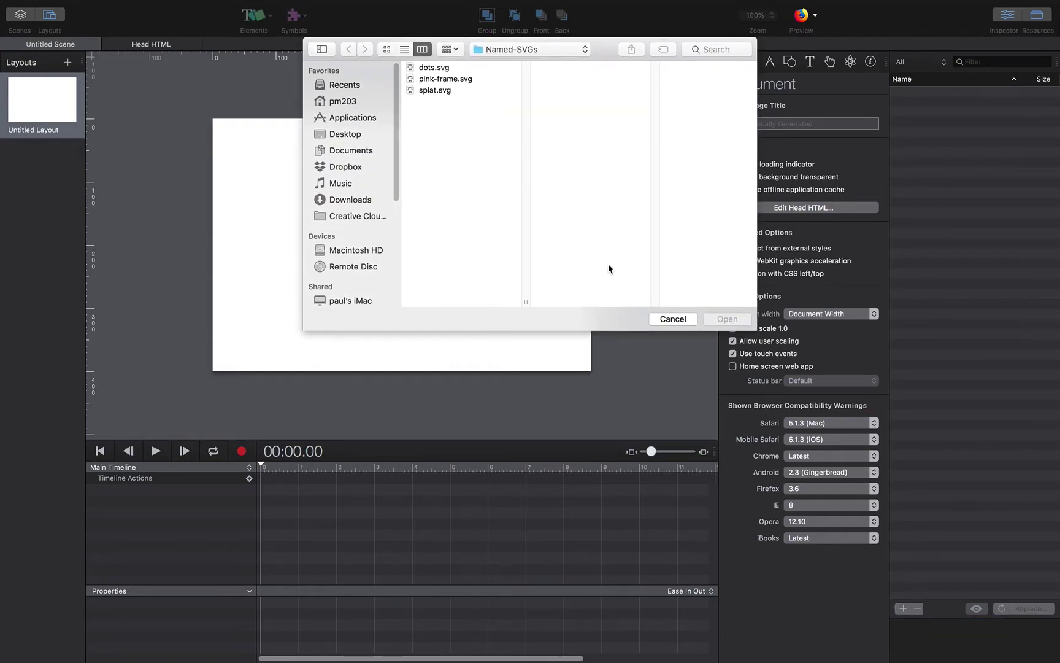
left_click(549, 51)
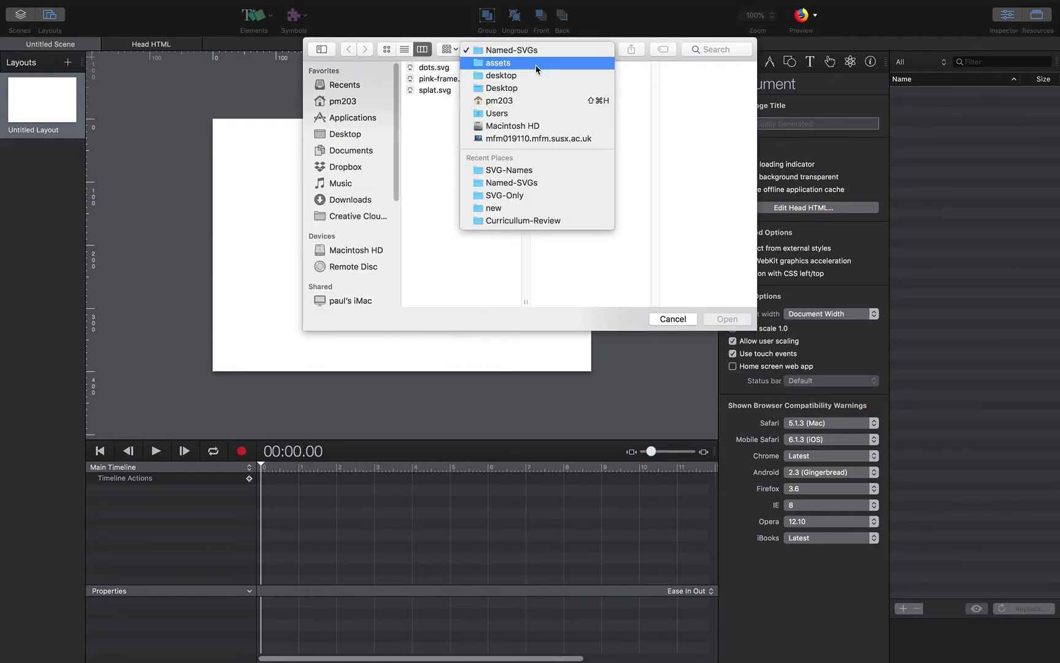
left_click(552, 64)
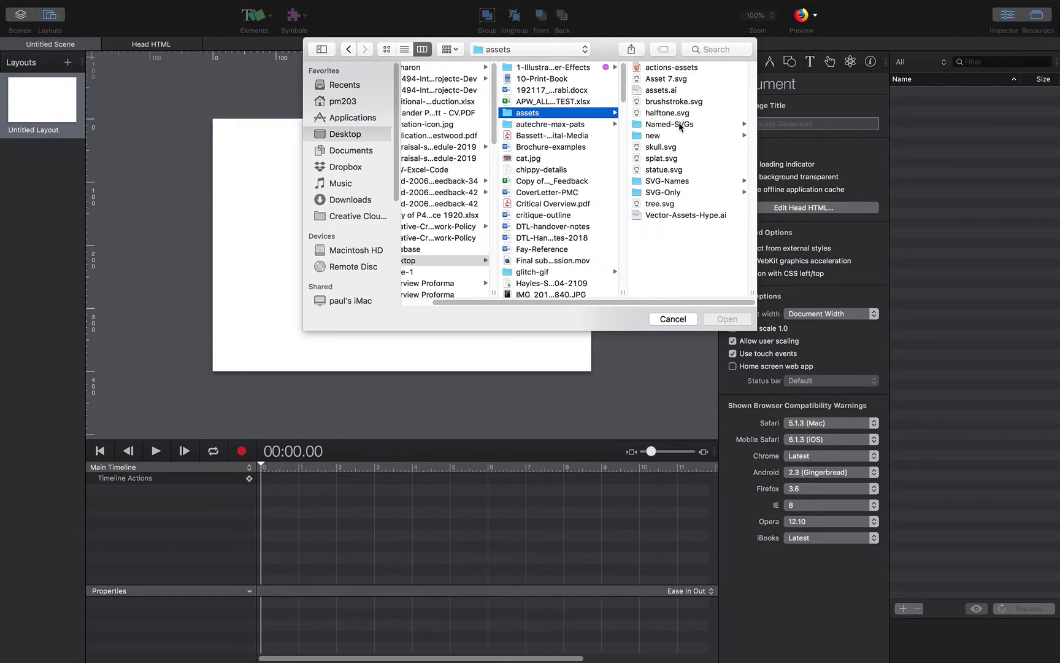
left_click(678, 180)
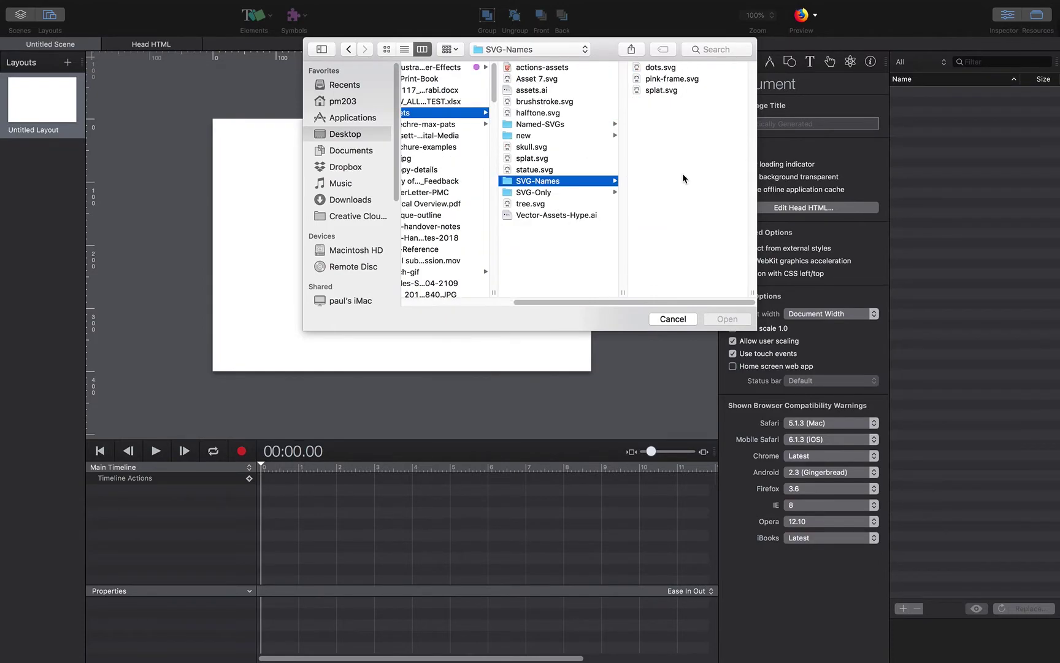
left_click(649, 70)
left_click(565, 89, "shift")
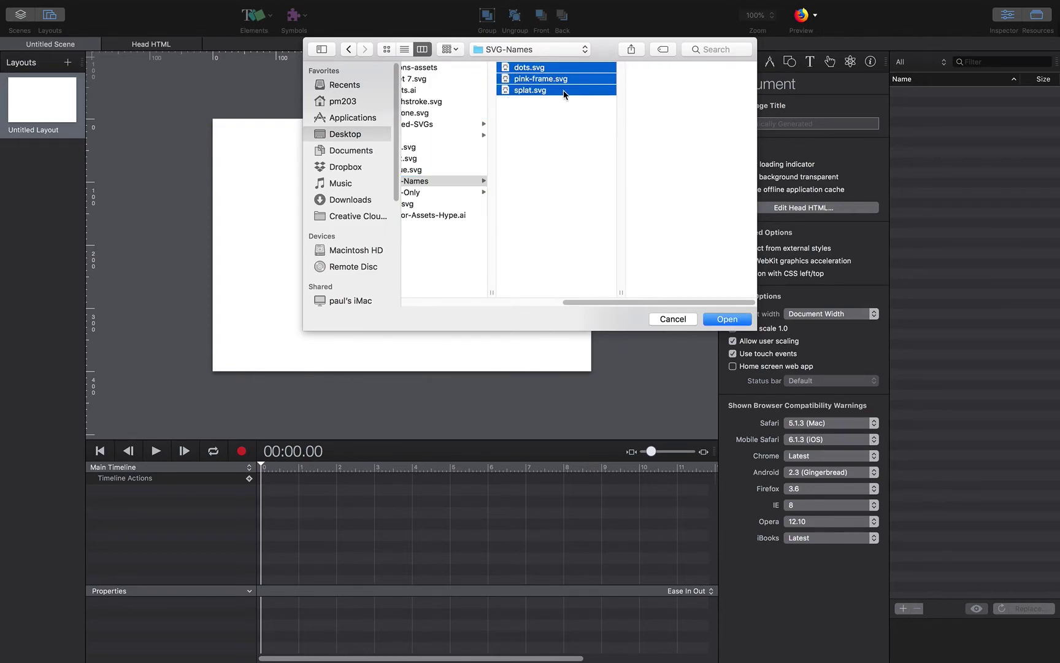
left_click(733, 319)
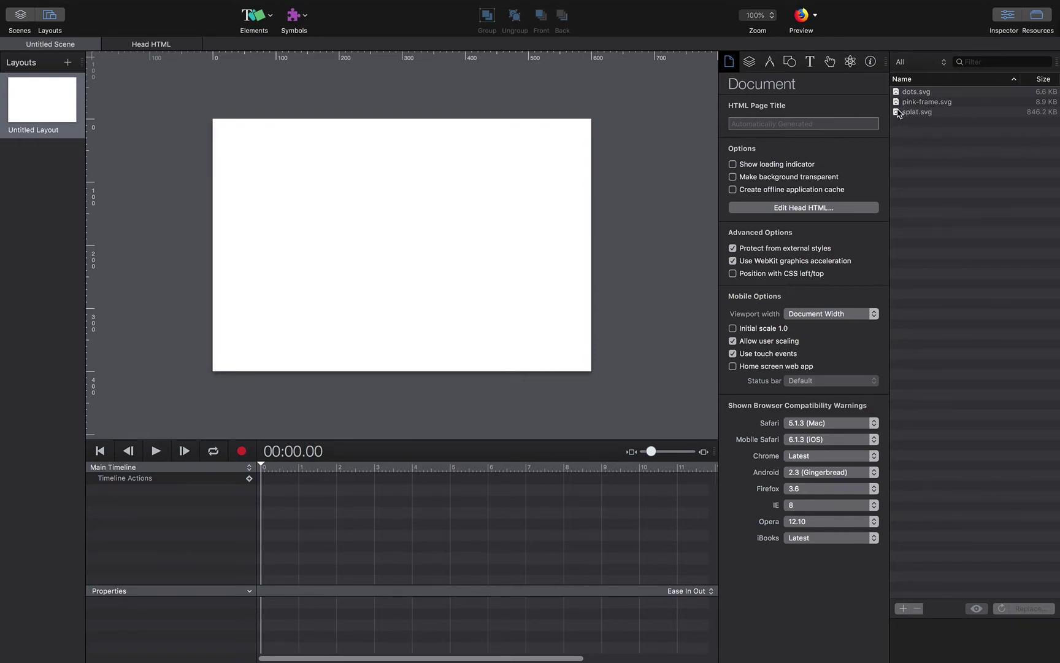
- Place splat.svg on the stage, enlarge it and nudge it left and down
left_click_drag(898, 114, 431, 204)
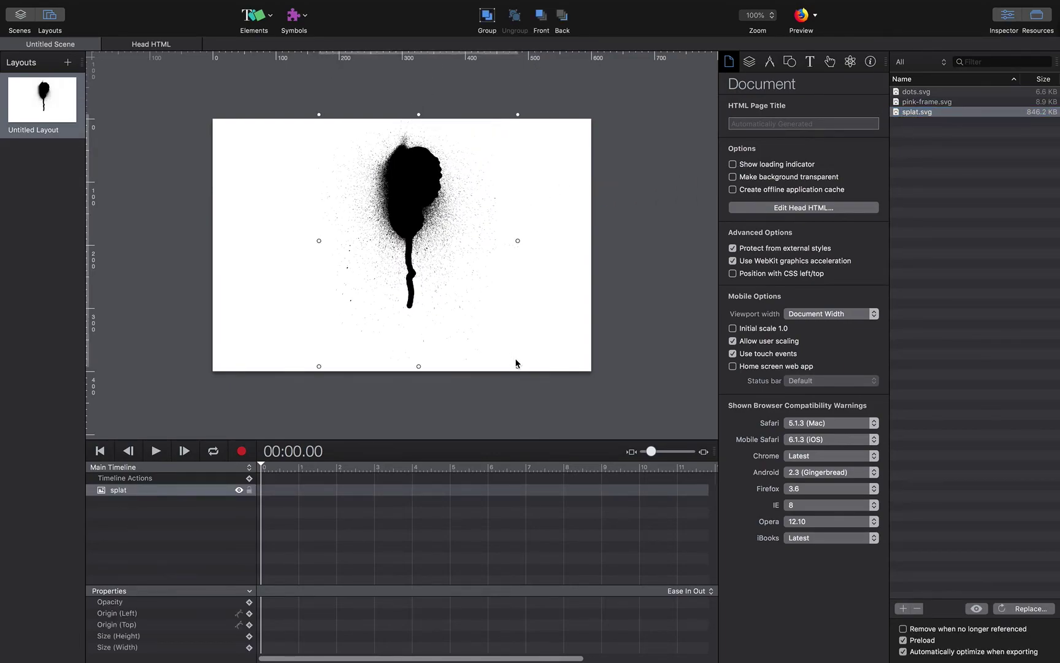
left_click_drag(519, 365, 592, 396)
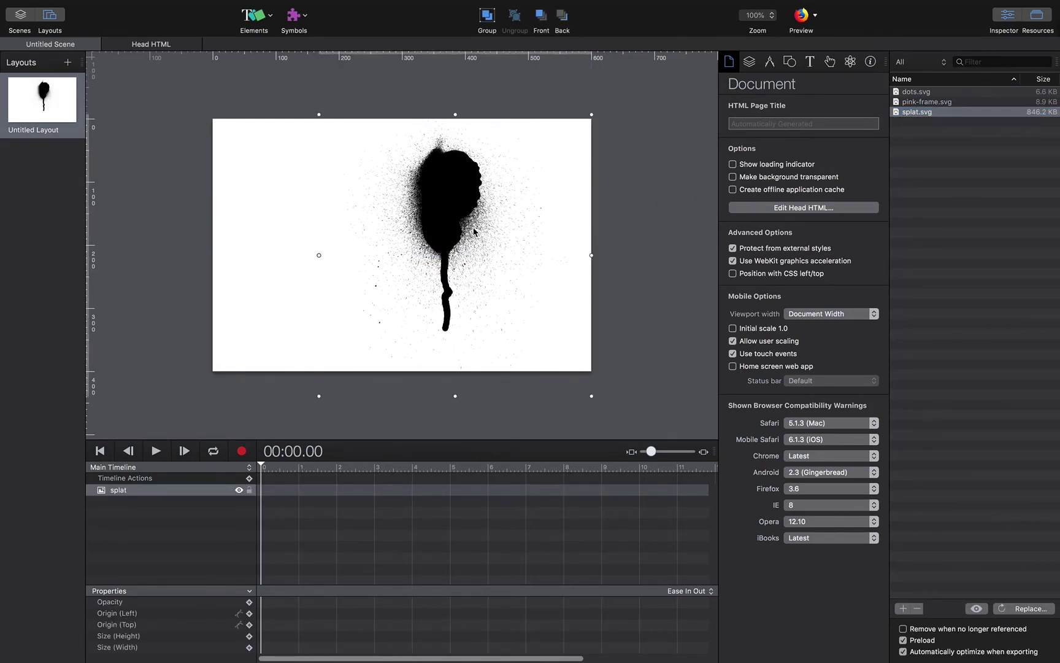
left_click_drag(453, 205, 400, 213)
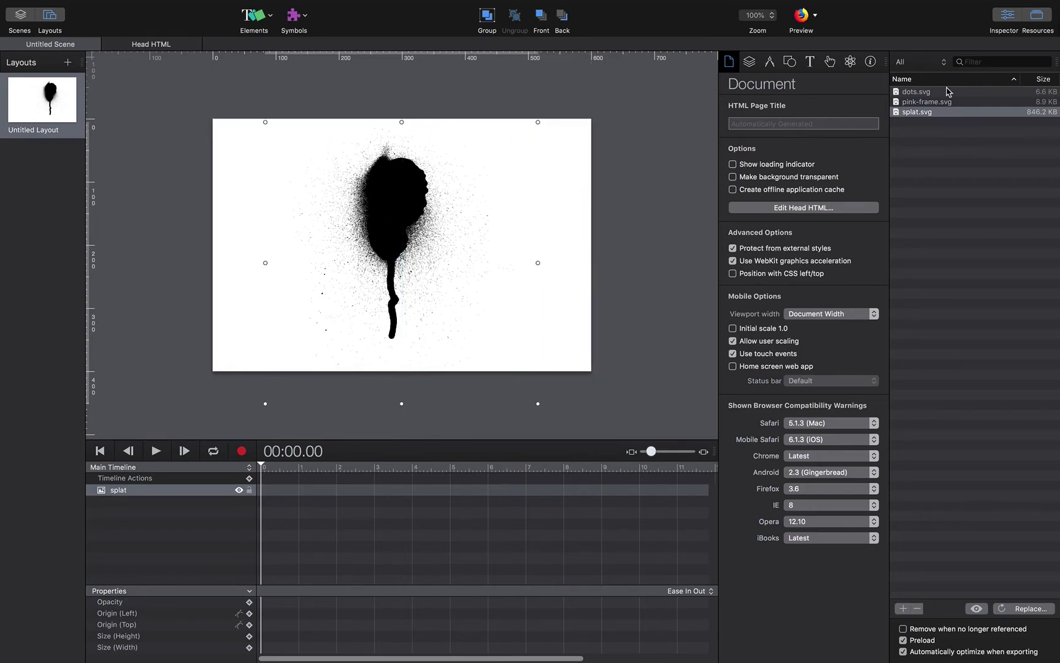
- Place pink-frame.svg over the splat, testing Back/Front and leaving the frame in front
left_click(933, 102)
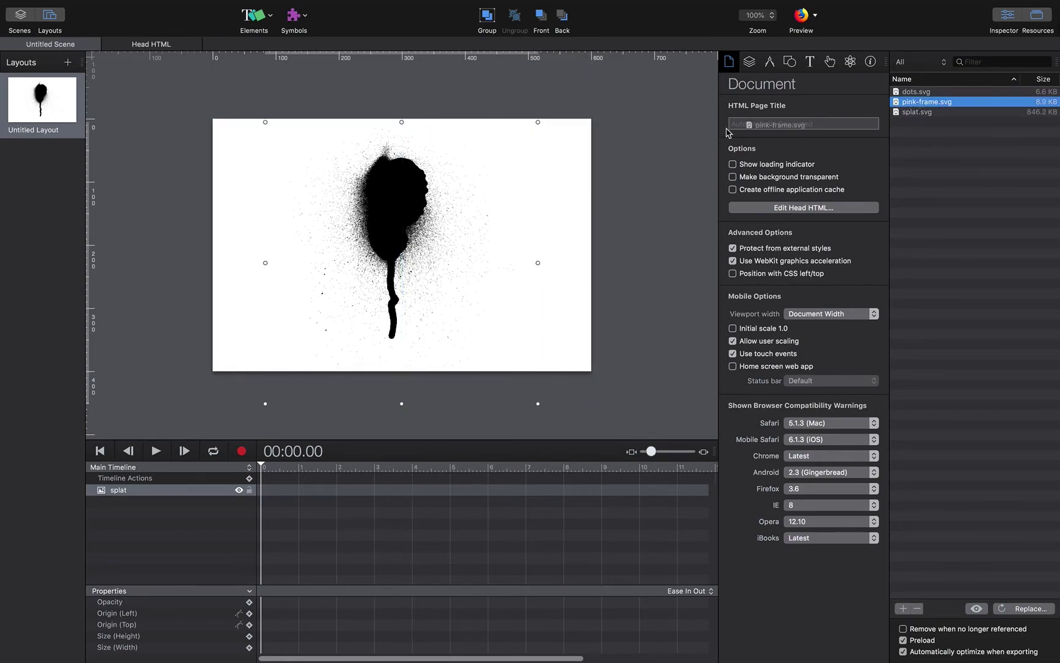
left_click_drag(437, 183, 438, 183)
left_click_drag(434, 126, 392, 165)
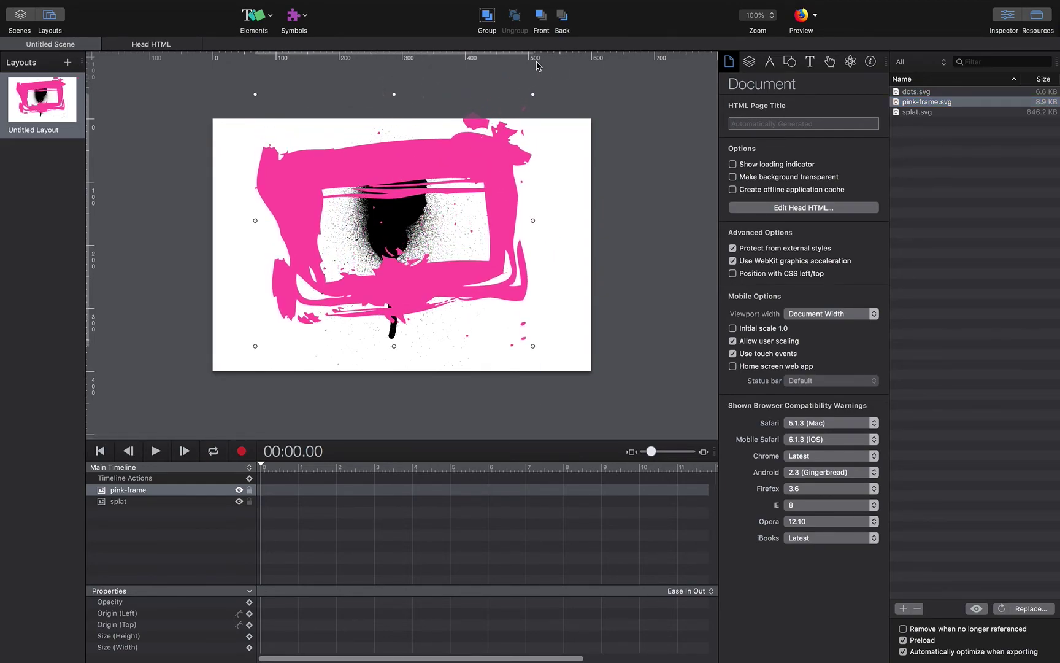
left_click(561, 24)
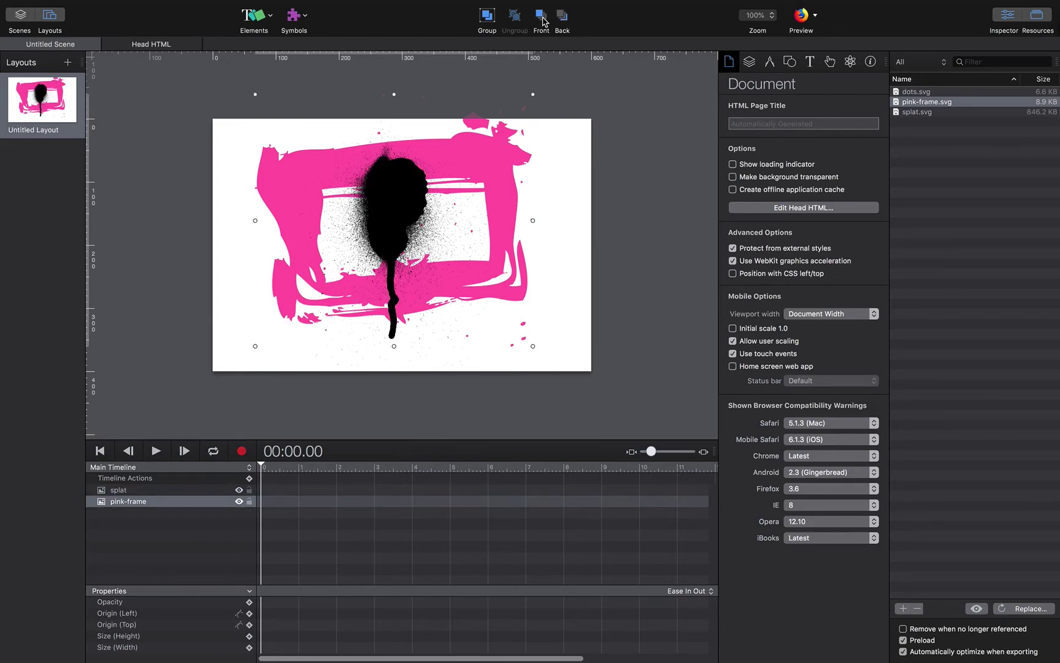
left_click(541, 19)
left_click(565, 18)
left_click(540, 21)
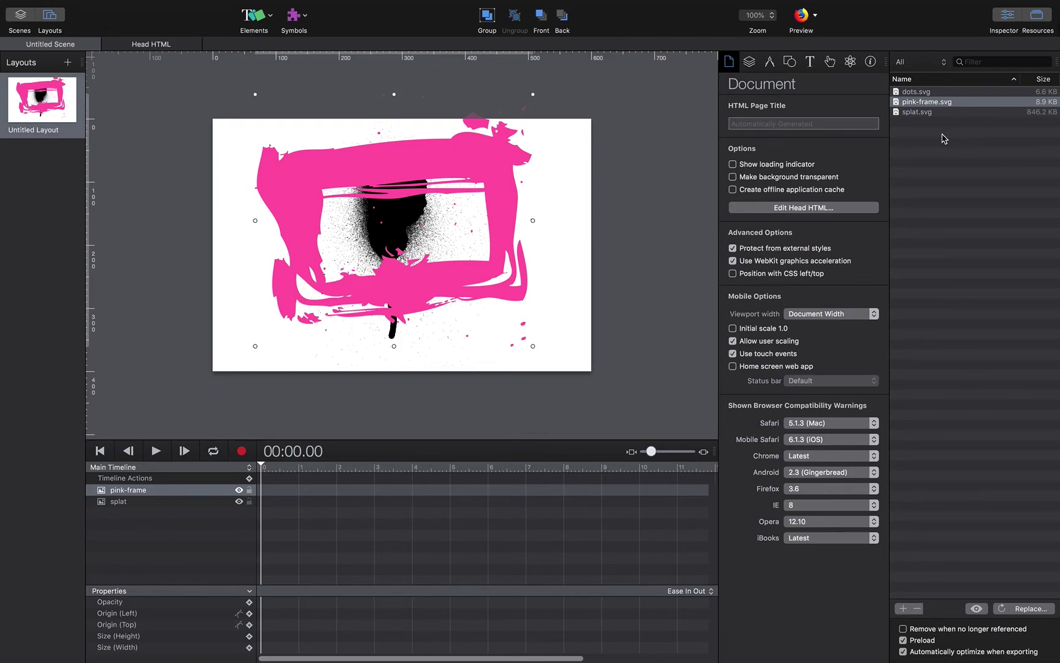
mouse_move(471, 3)
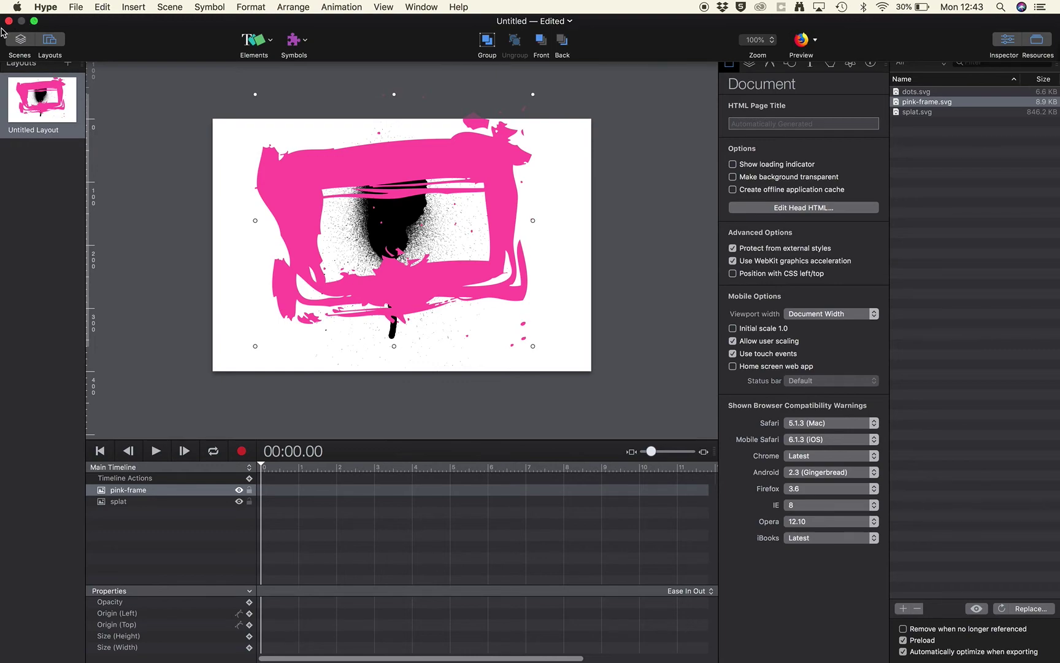
- Exit full screen and delete the pink frame and splat elements from the stage
left_click(34, 21)
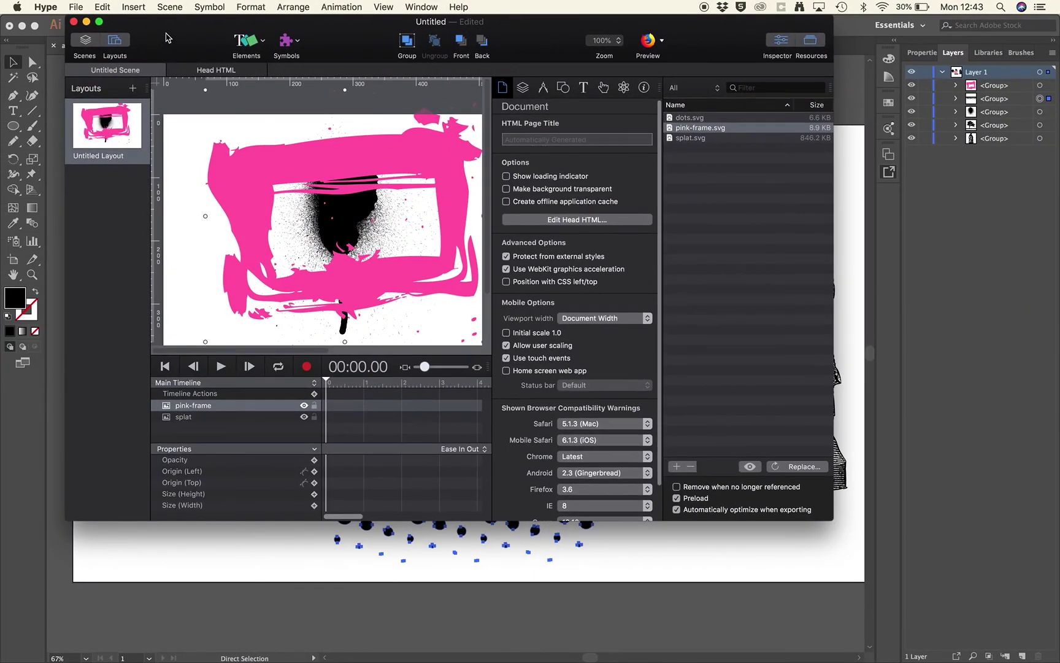
left_click_drag(166, 38, 215, 38)
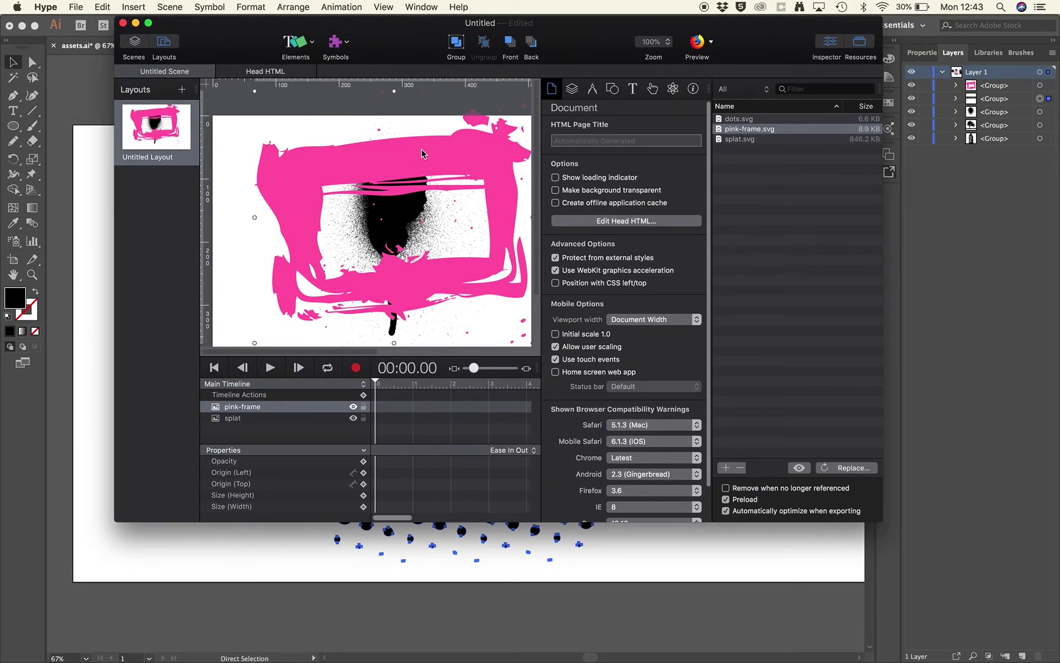
key("Delete")
left_click(403, 171)
key("Delete")
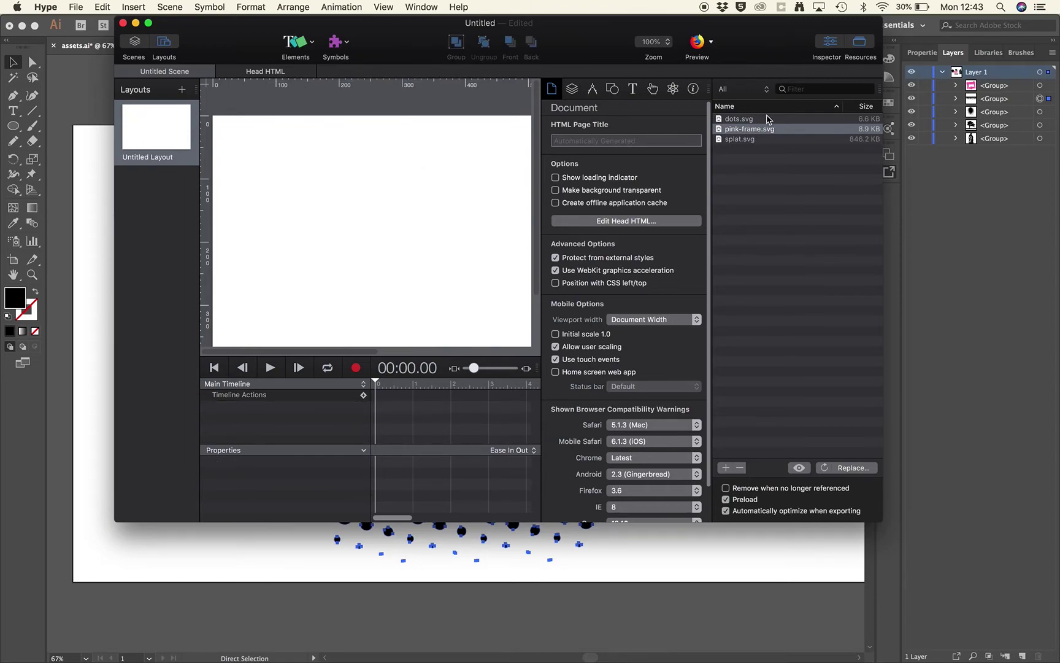
- Remove dots.svg and pink-frame.svg from the Resources library, then switch to Finder
left_click(767, 119)
key("Delete")
key("Delete")
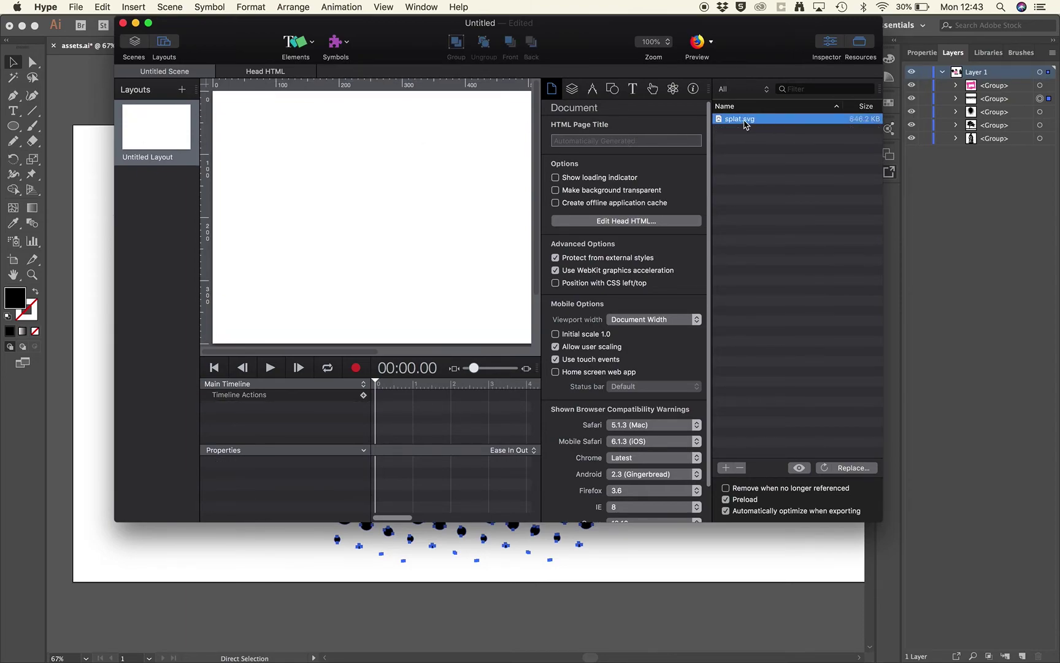
key("Delete")
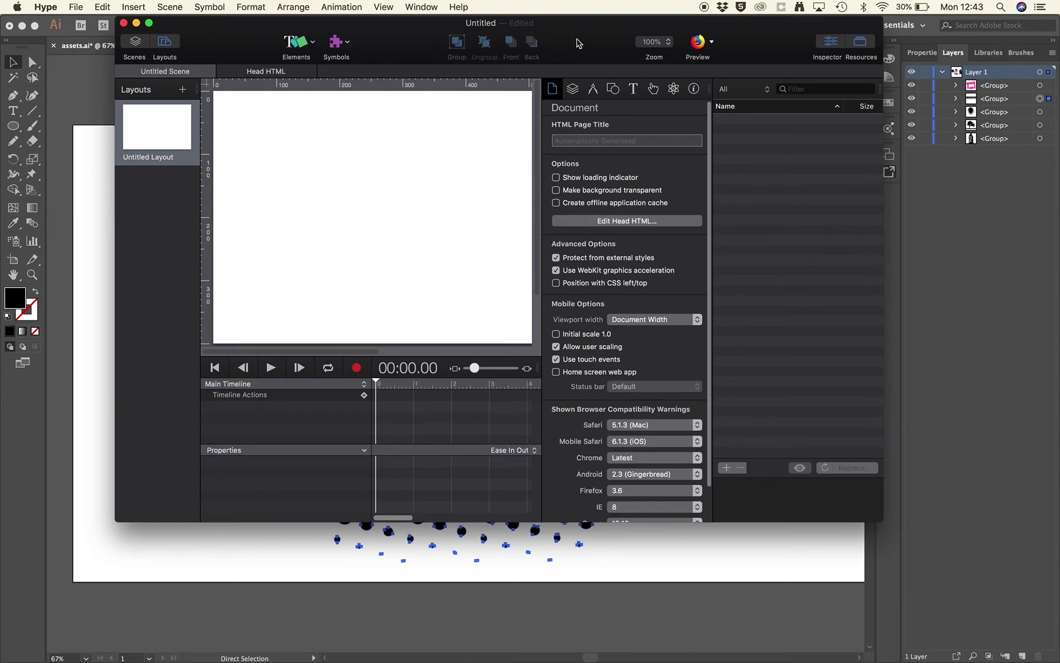
left_click_drag(573, 40, 618, 45)
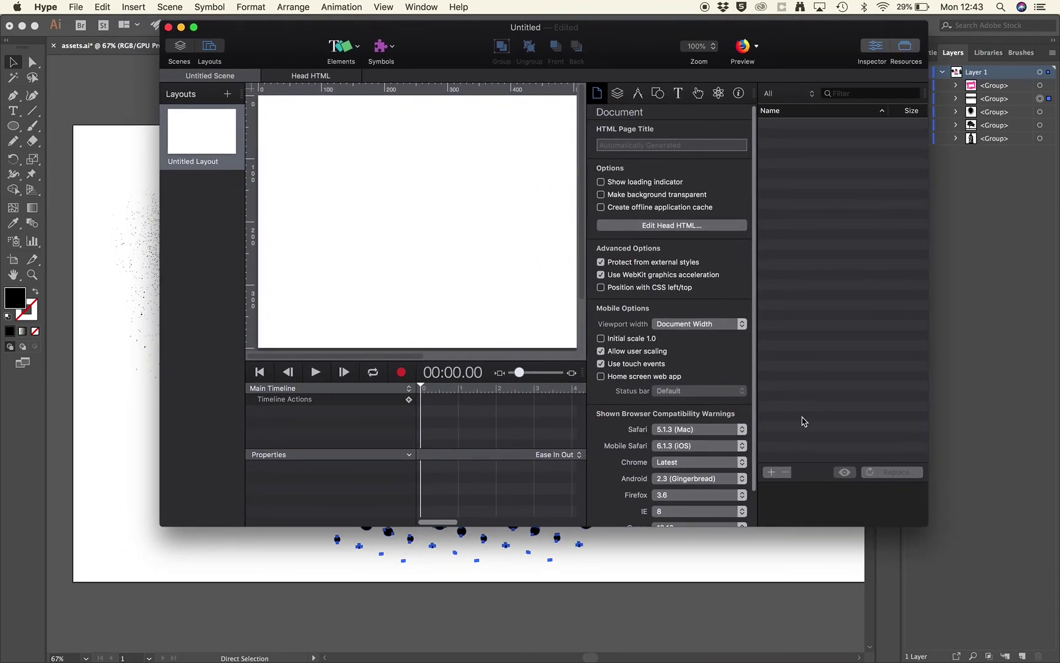
key("super+Tab")
key("super+Tab")
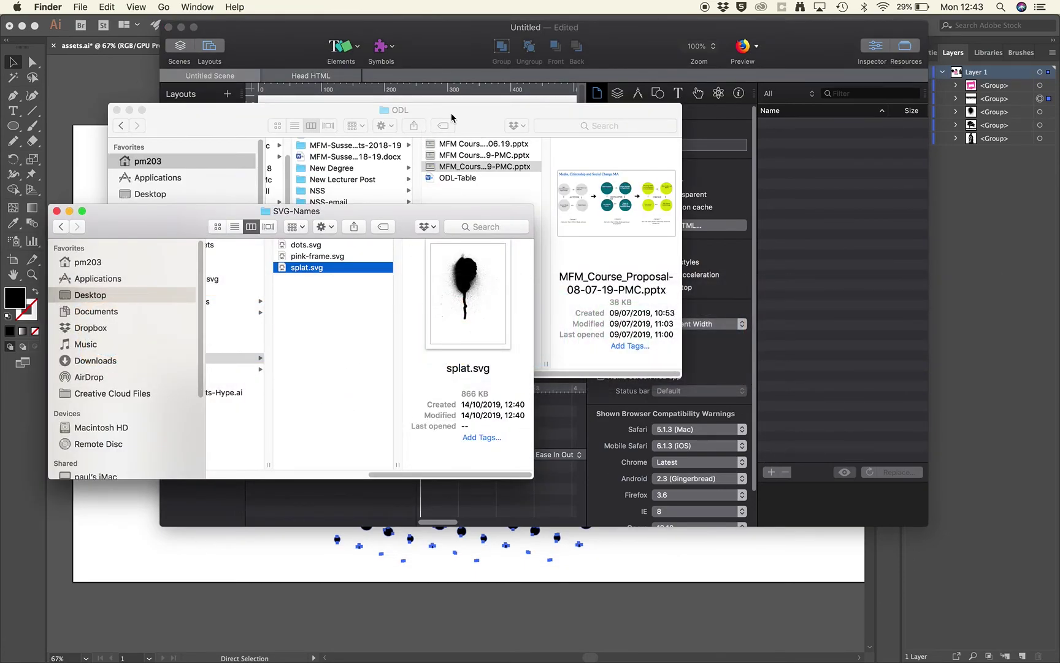
- Drag splat, pink-frame and dots SVGs from Finder onto the Hype stage, then undo the placements
left_click_drag(452, 118, 673, 135)
left_click(338, 127)
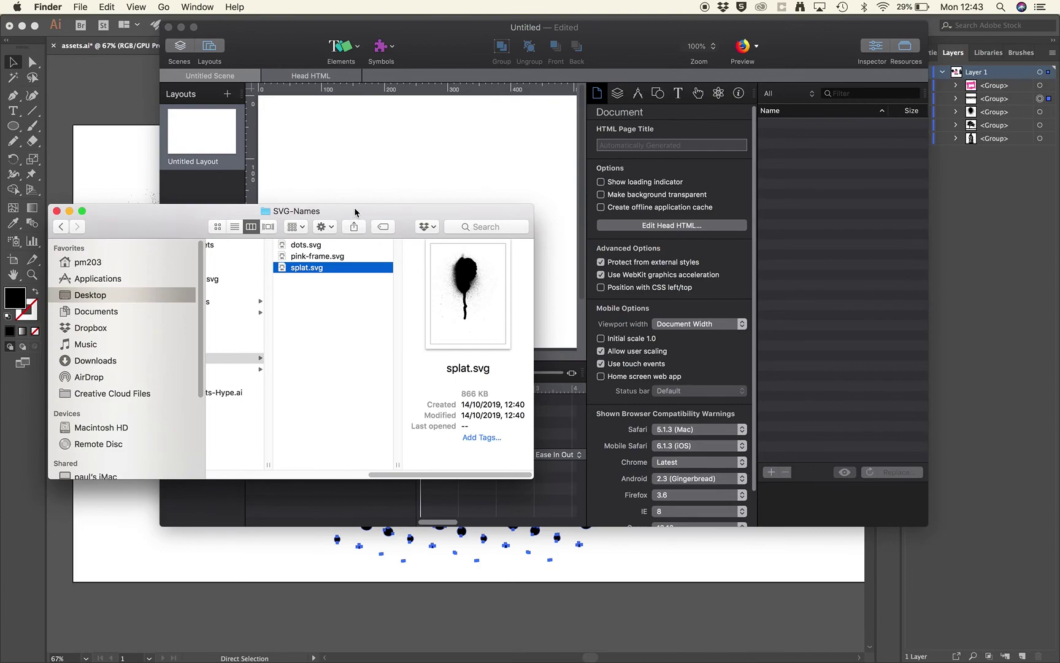
left_click_drag(355, 213, 310, 295)
left_click_drag(238, 351, 353, 236)
left_click_drag(270, 339, 430, 249)
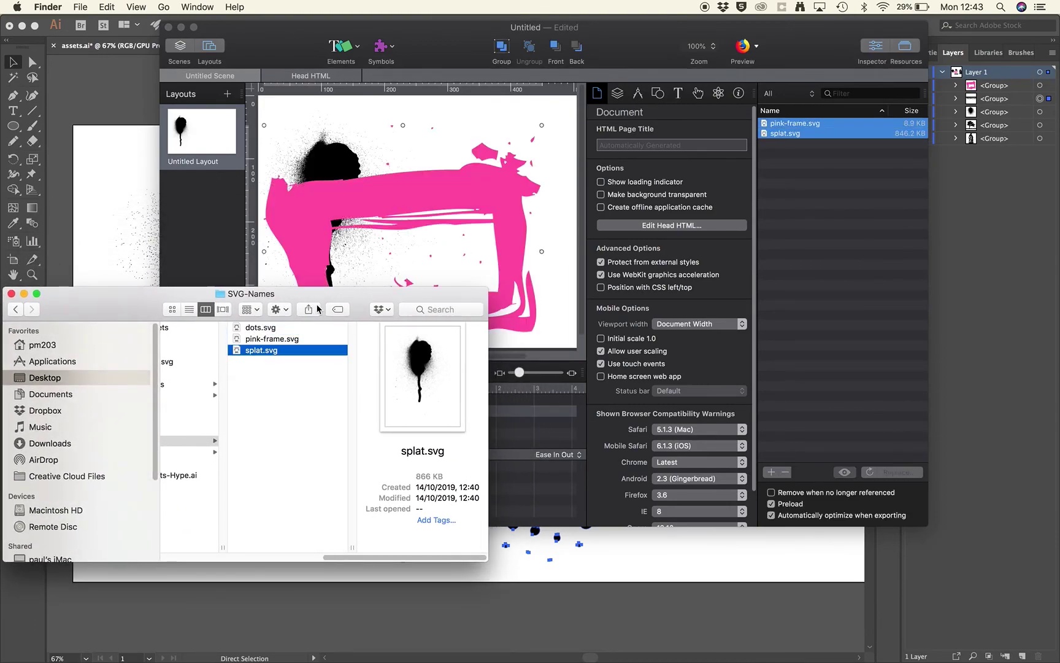
left_click_drag(252, 328, 395, 259)
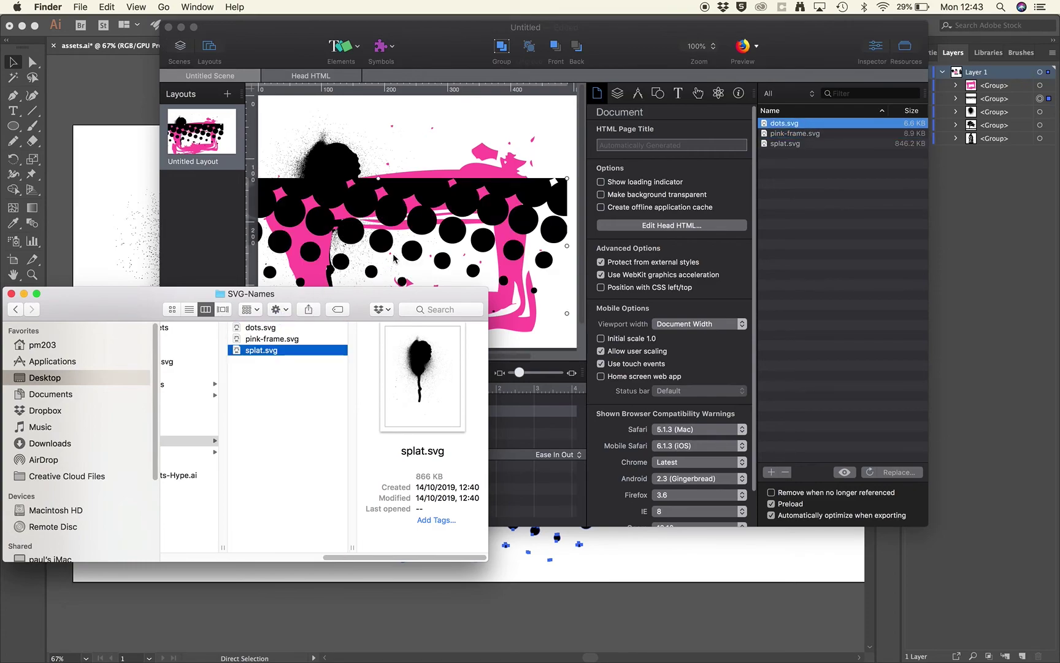
left_click(512, 129)
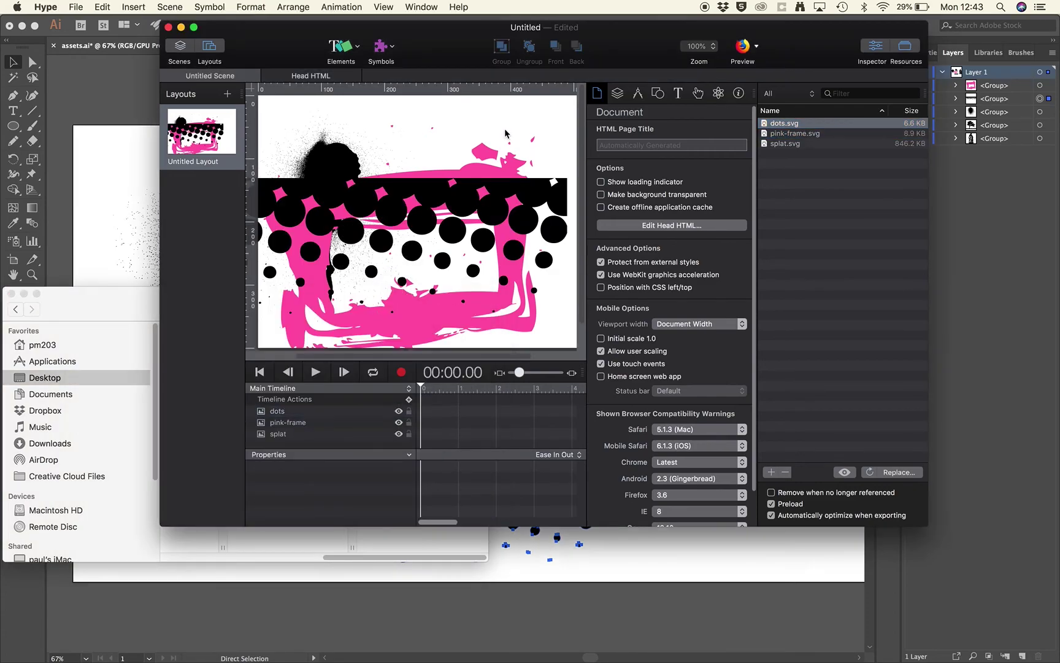
key("super+z")
key("super+z")
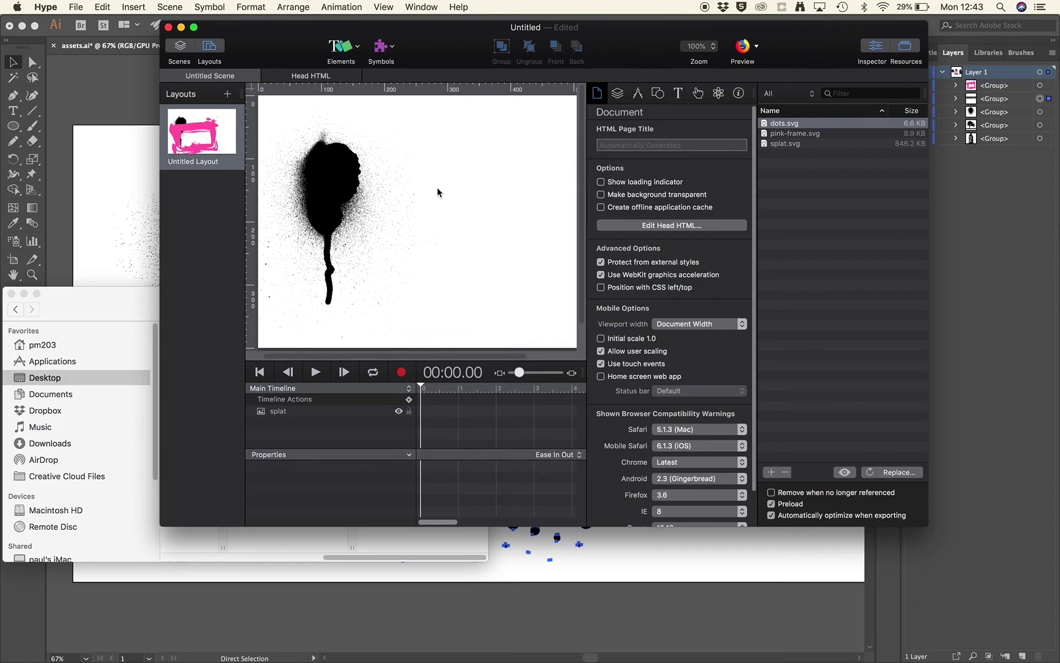
key("super+z")
- Drag dots.svg from Finder into Hype's Resources and replace the existing copy
left_click(128, 311)
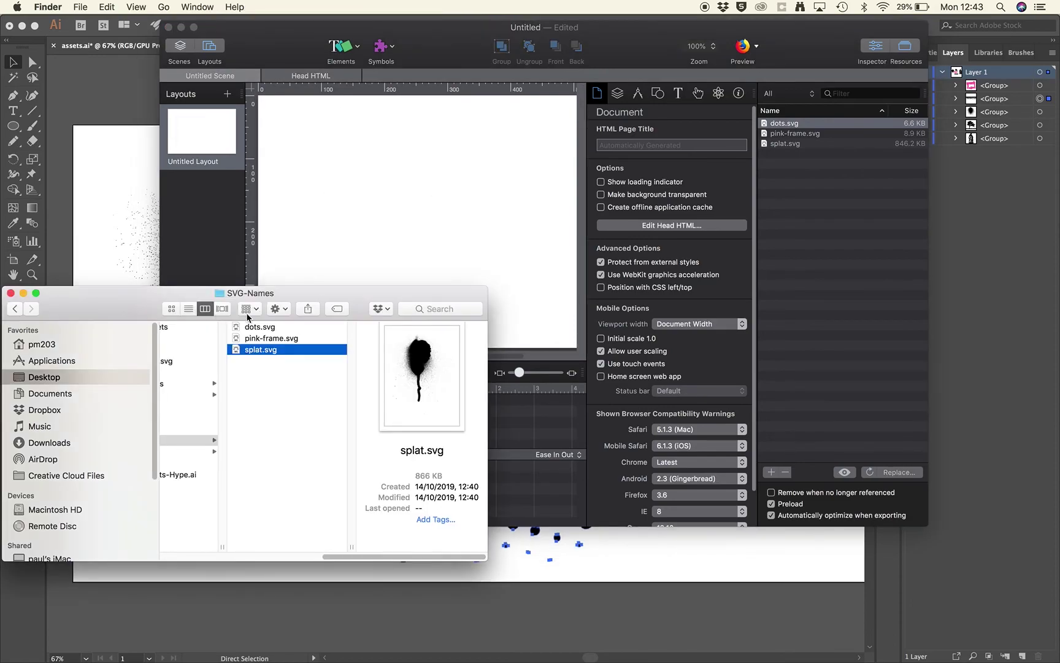
left_click(314, 307)
left_click(277, 329)
left_click(246, 328)
left_click_drag(247, 328, 809, 310)
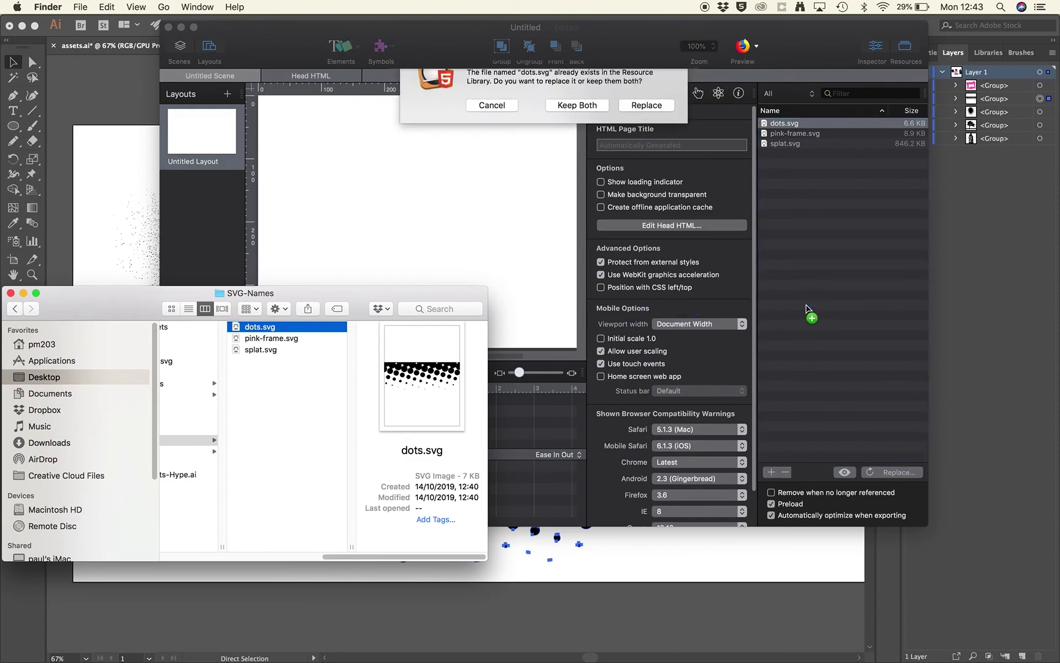
left_click(645, 133)
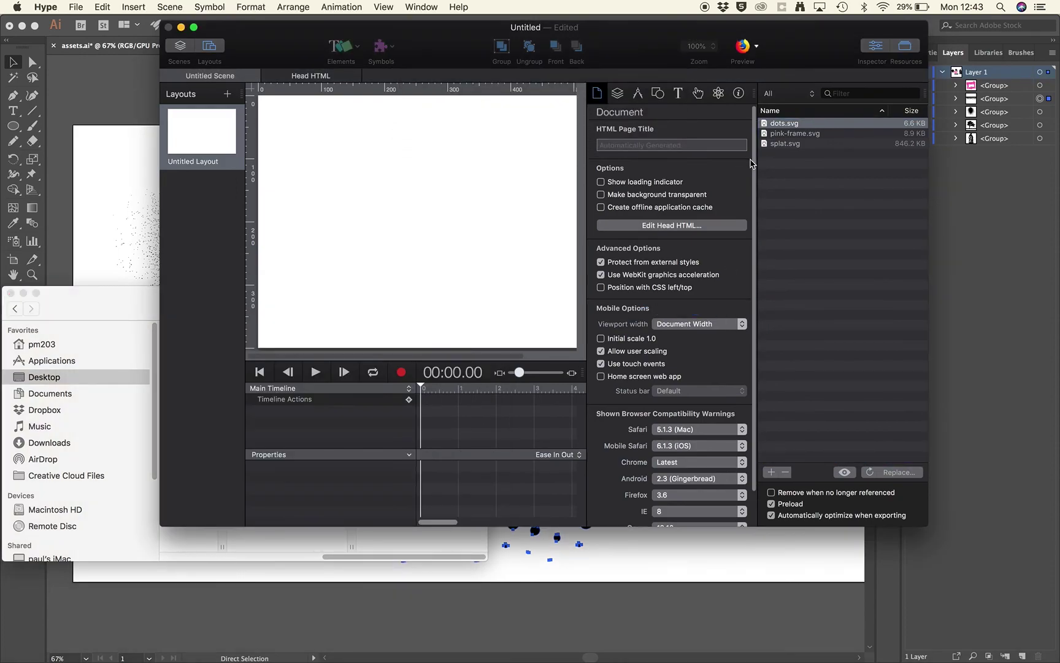
left_click(111, 314)
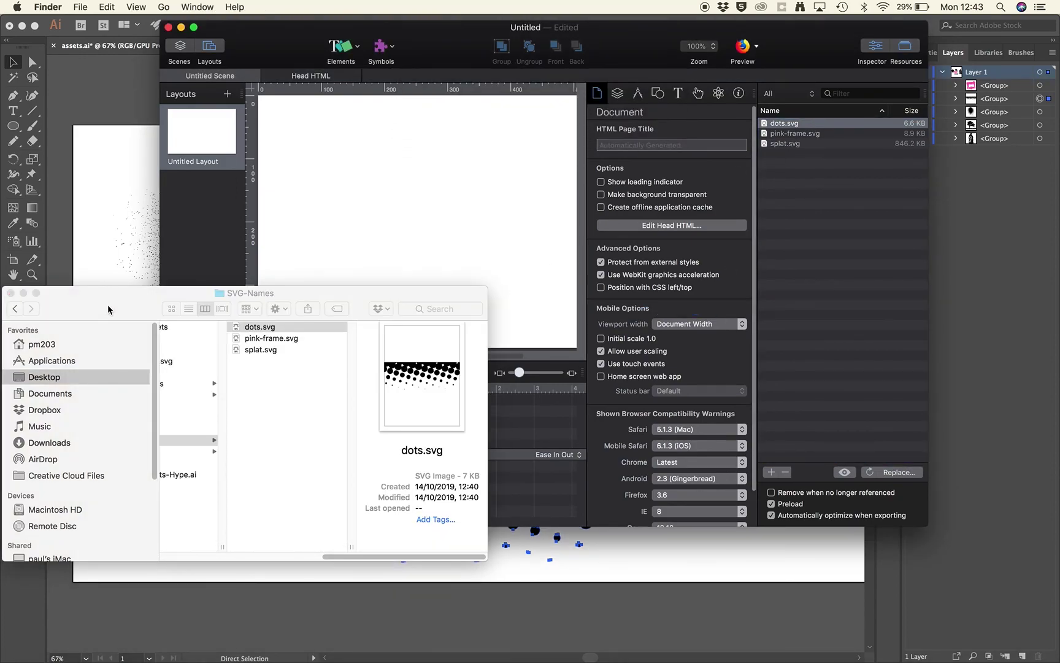